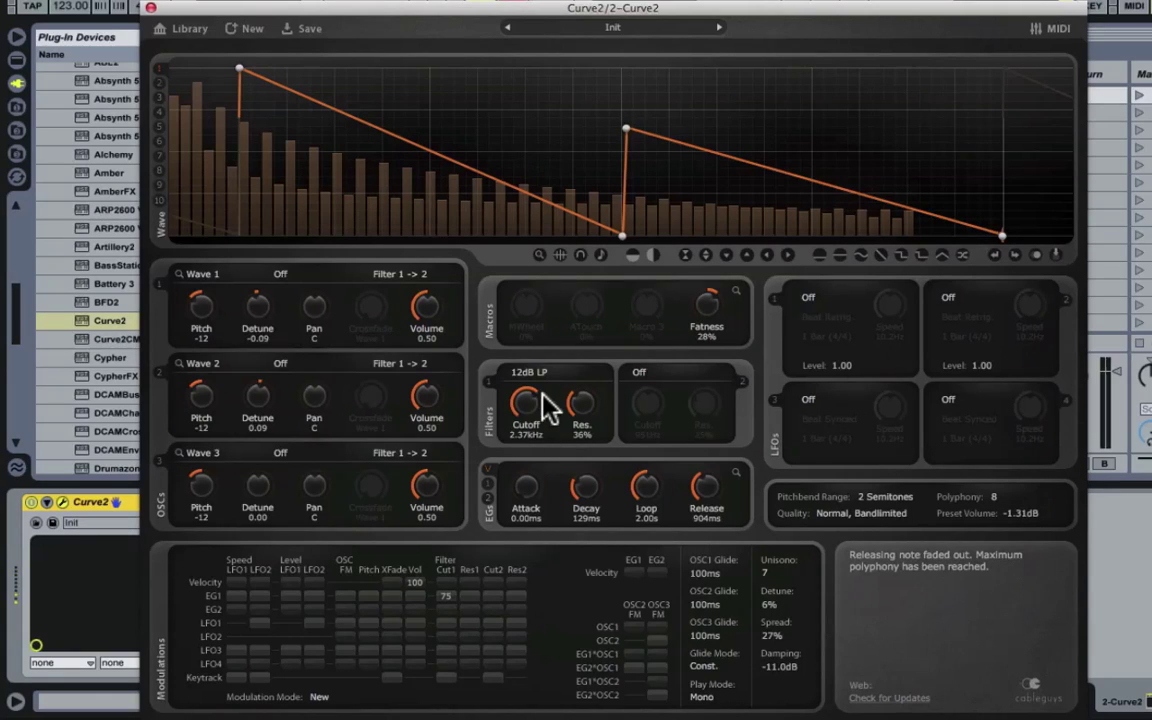
Sweep Filter 1's 12dB low-pass cutoff down from 2.37kHz toward 404Hz while playing
drag(500, 385, 514, 240)
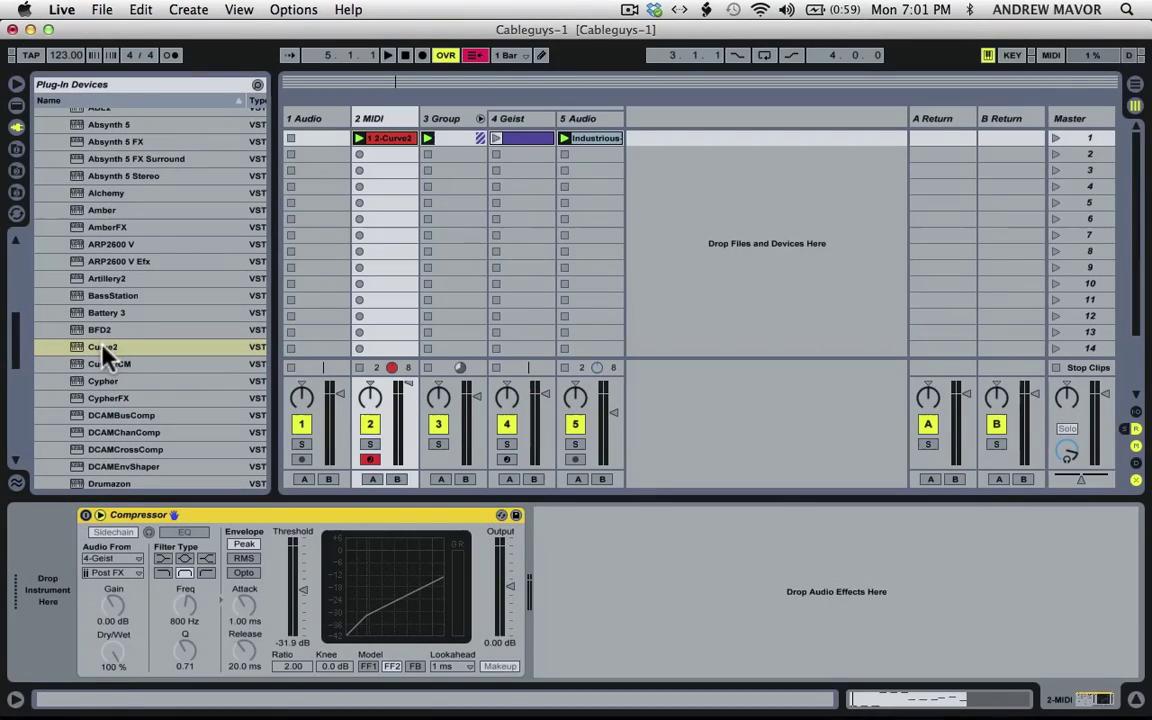
Load Curve 2 on a MIDI track, reset to Init, and set OSC 2 to Wave 2, OSC 3 to Wave 3
drag(106, 348, 58, 550)
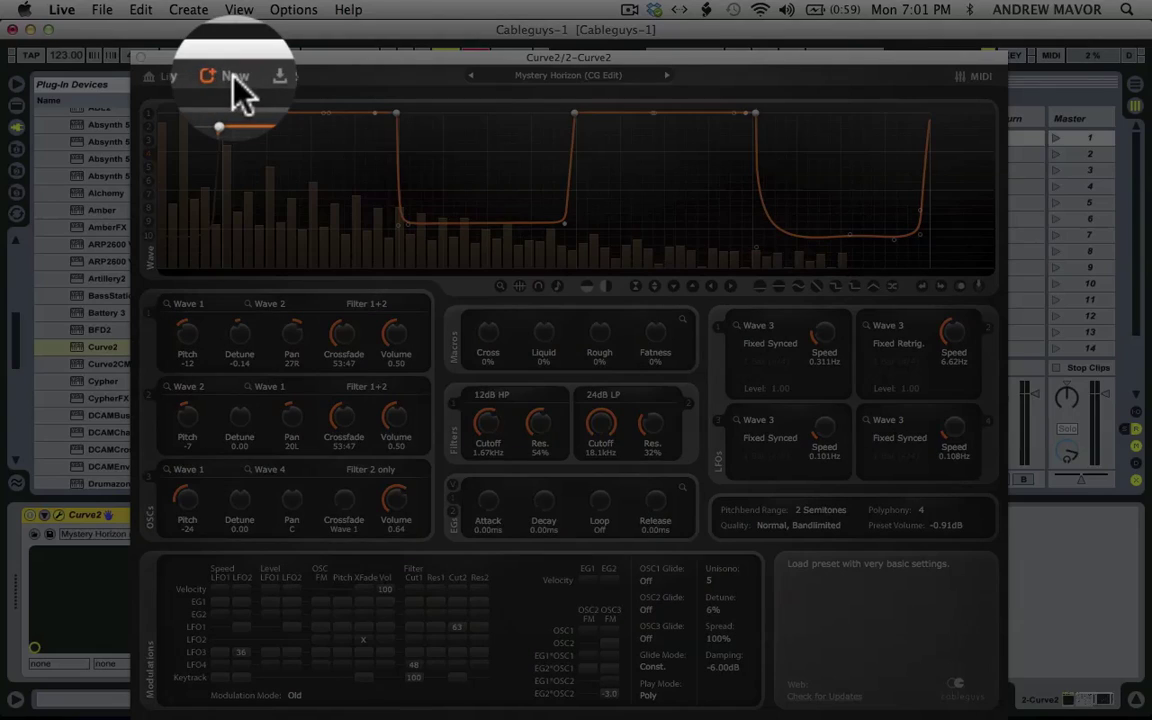
click(235, 80)
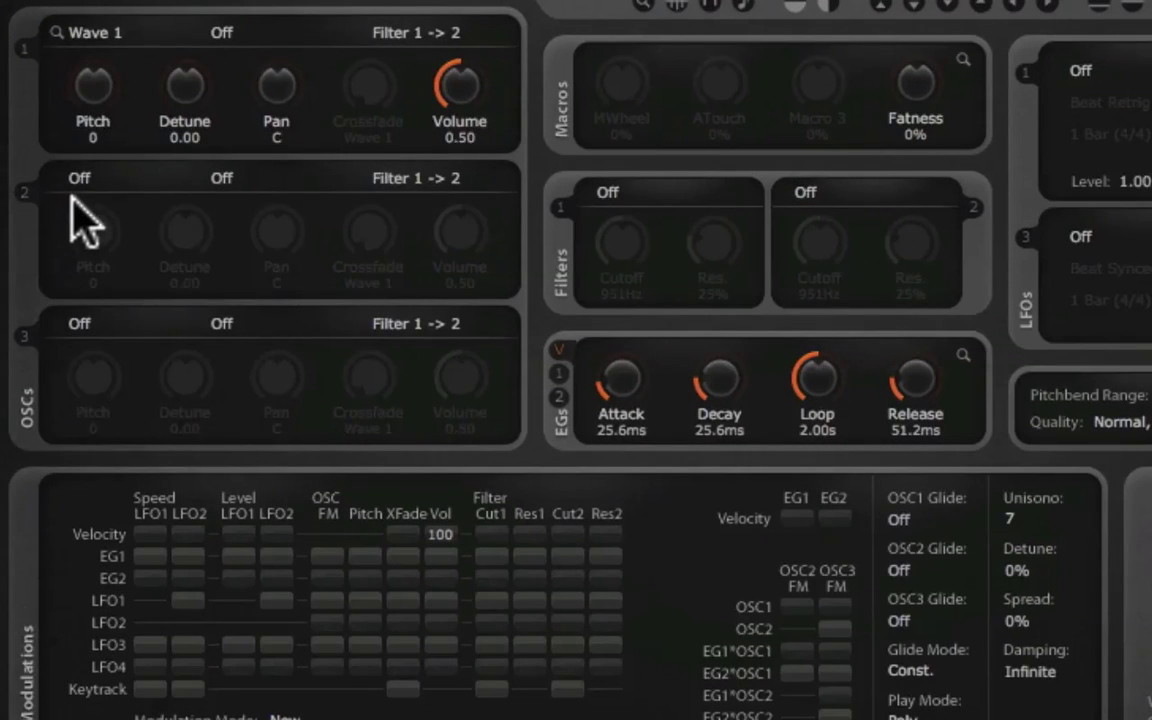
click(76, 180)
click(120, 260)
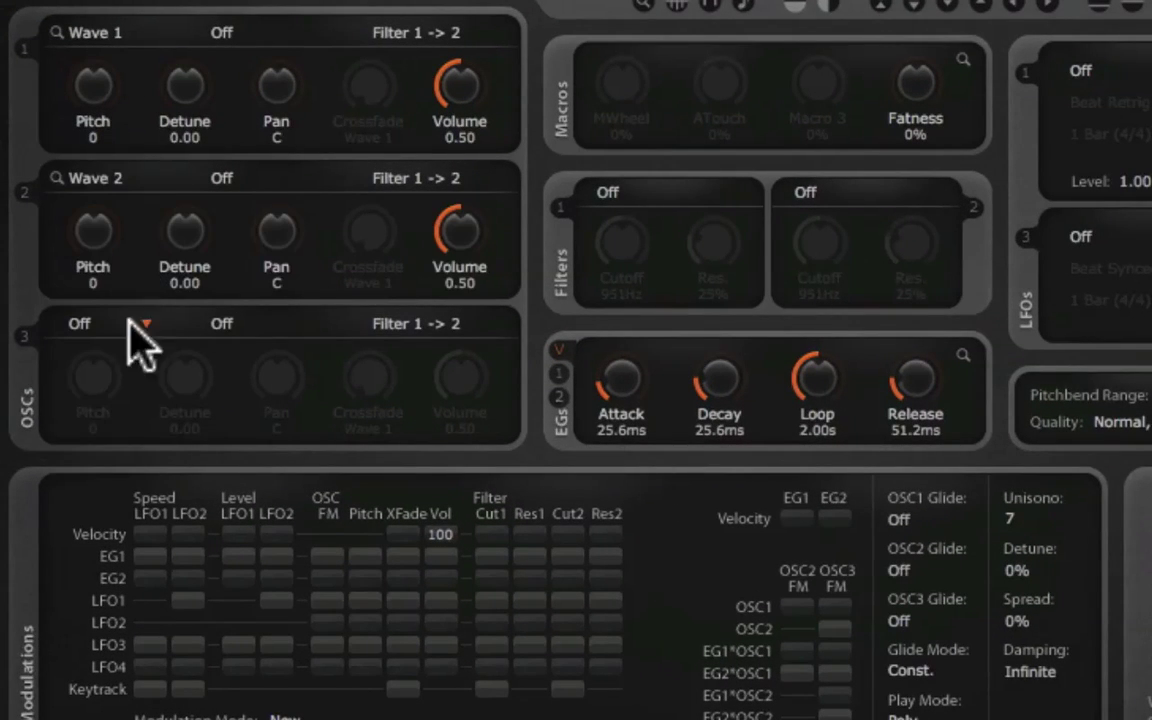
click(130, 324)
click(118, 434)
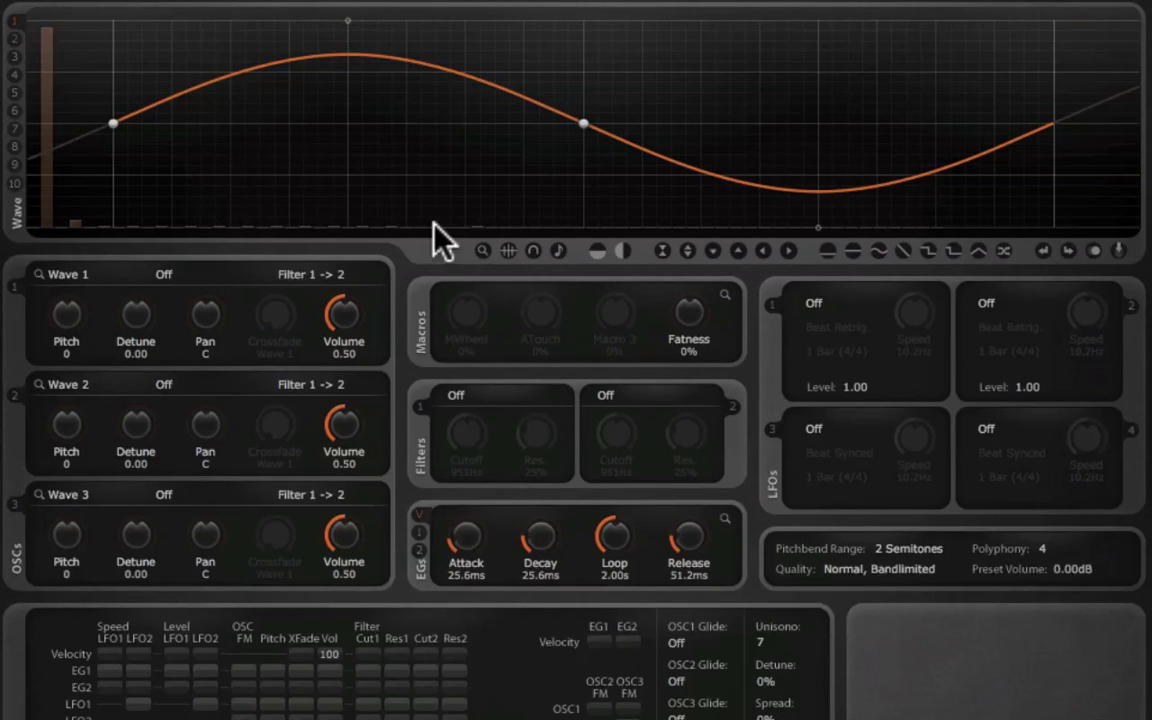
Experiment by dragging Wave 1's curve into custom bends, dips and humps
drag(258, 100, 263, 190)
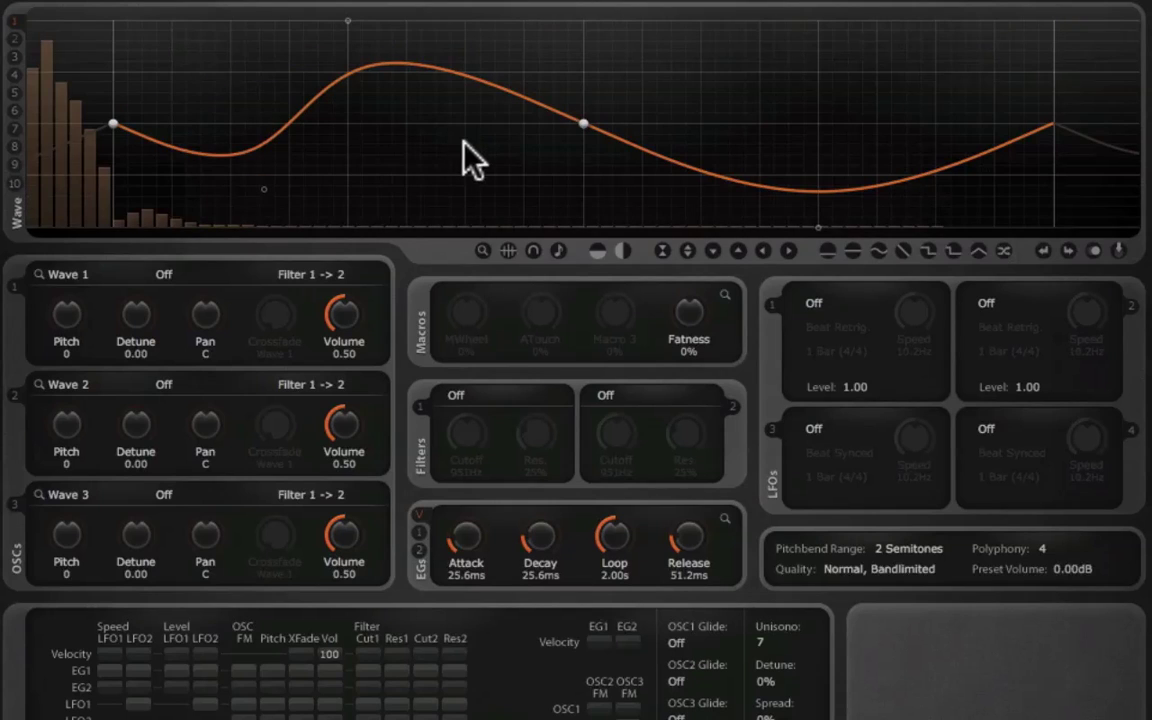
mouse_move(463, 146)
mouse_down()
mouse_move(476, 160)
mouse_move(421, 39)
mouse_up()
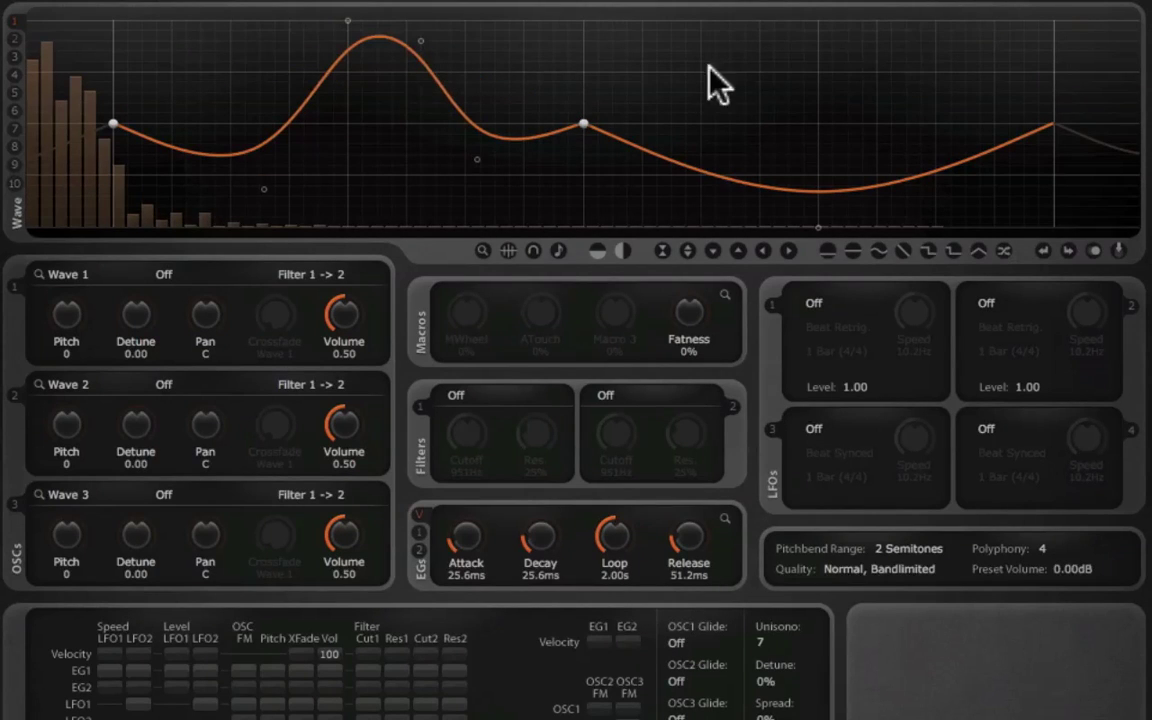
drag(712, 70, 721, 68)
drag(888, 94, 891, 91)
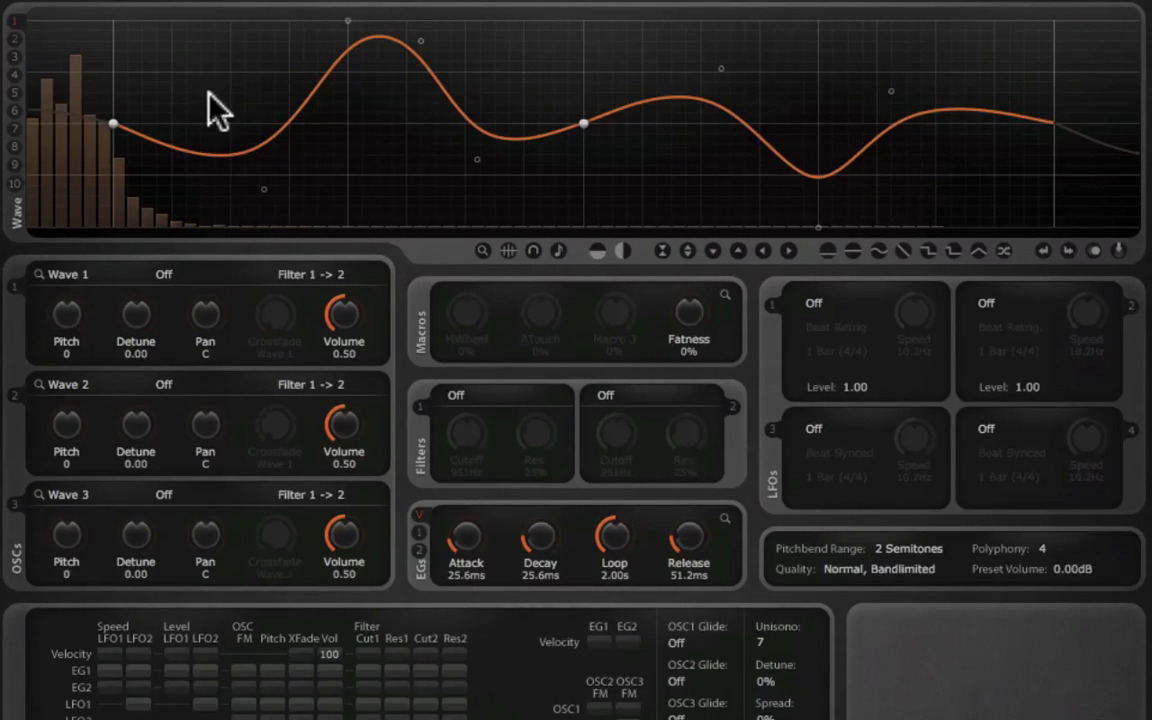
mouse_move(261, 185)
mouse_down()
mouse_move(329, 160)
mouse_move(263, 183)
mouse_move(193, 185)
mouse_up()
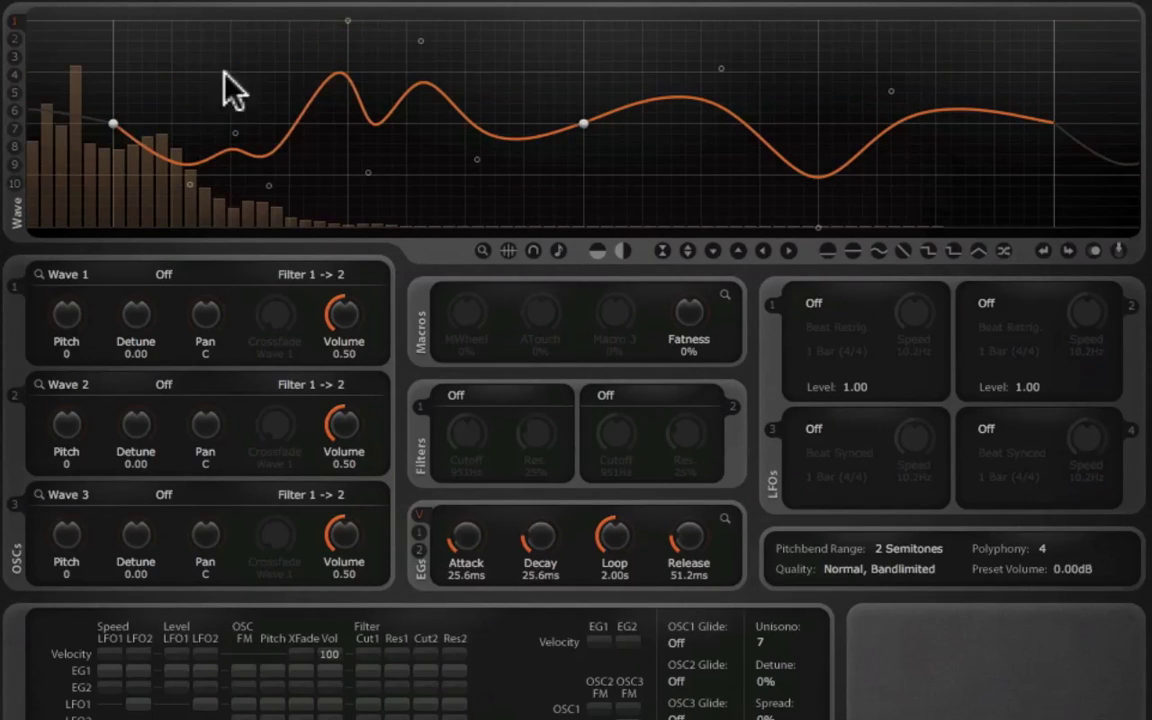
Add peak and drop nodes to Wave 1, then replace it with a classic saw shape
click(301, 30)
click(332, 176)
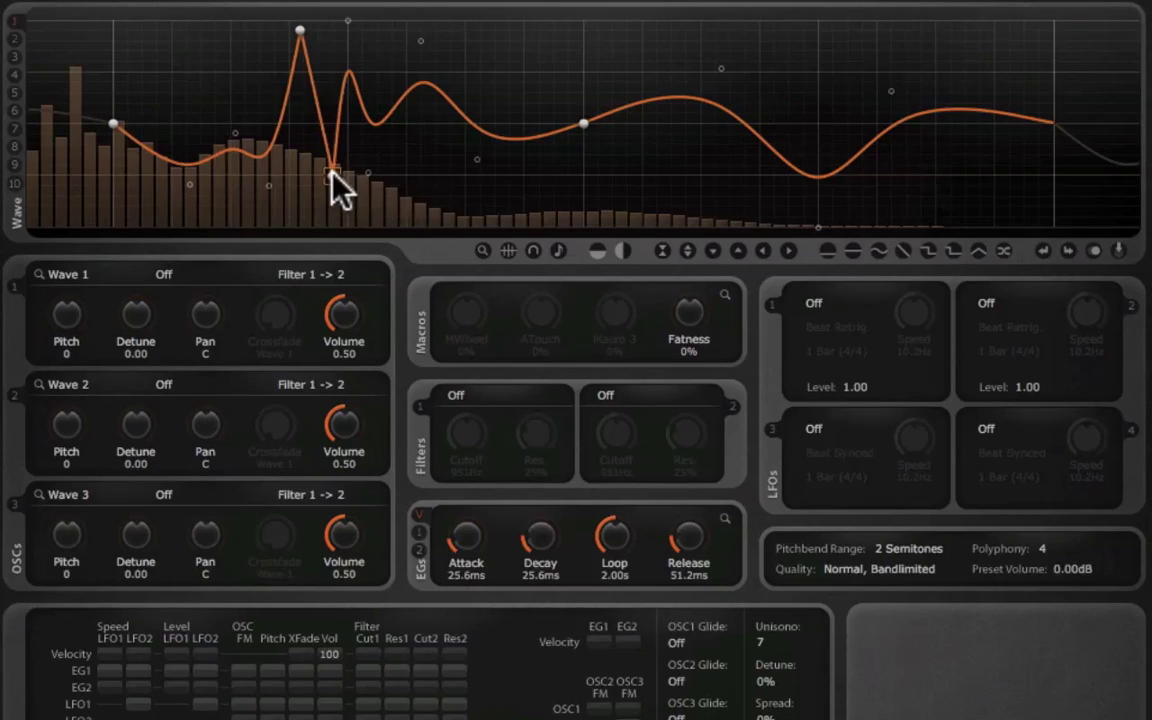
click(328, 32)
click(312, 121)
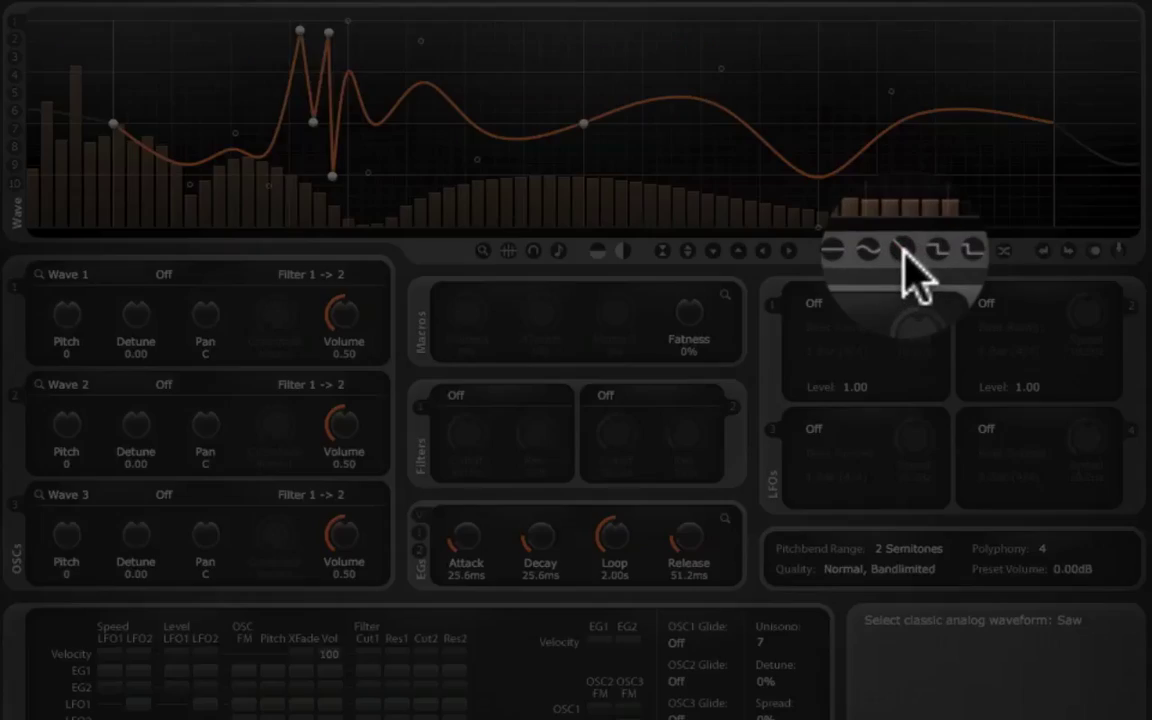
click(904, 250)
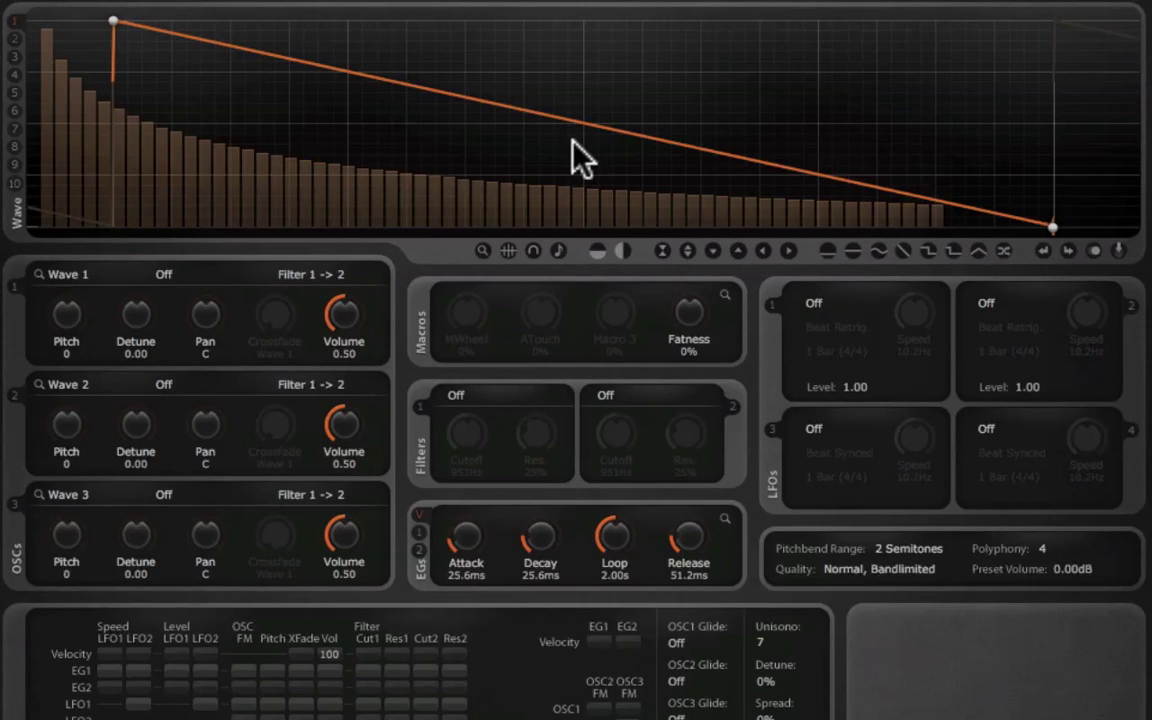
Give Wave 1's saw a mid-cycle drop to zero followed by a smaller second ramp
drag(584, 178, 586, 226)
click(617, 142)
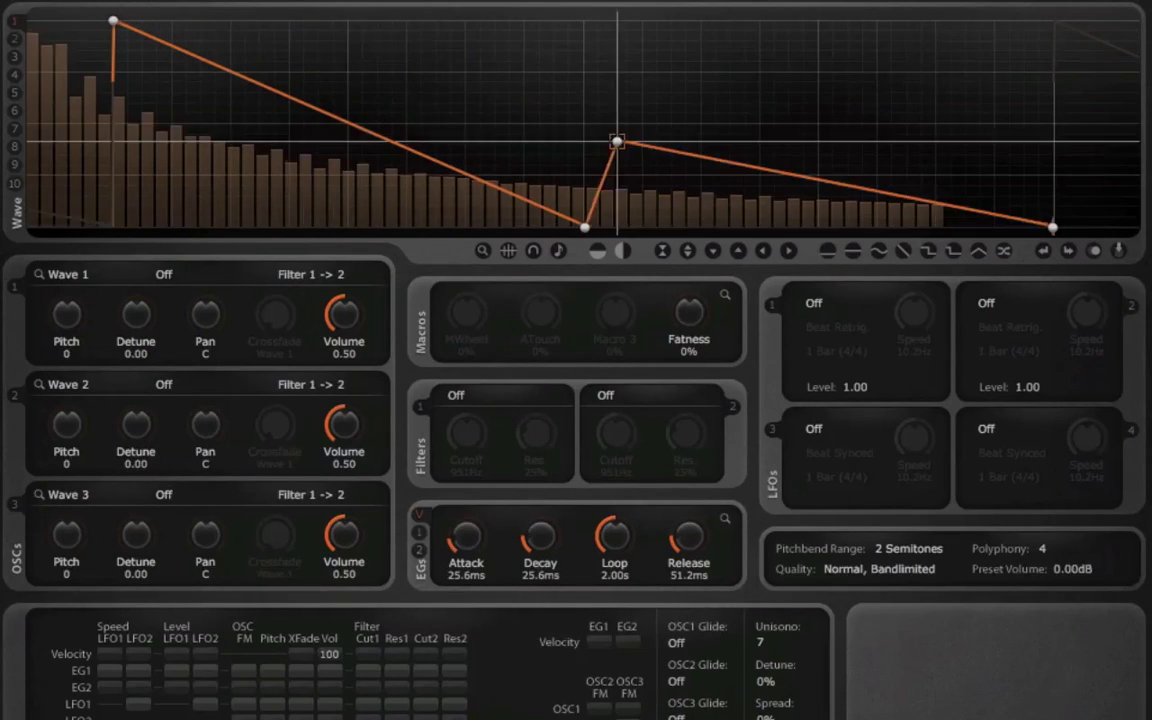
drag(617, 142, 589, 96)
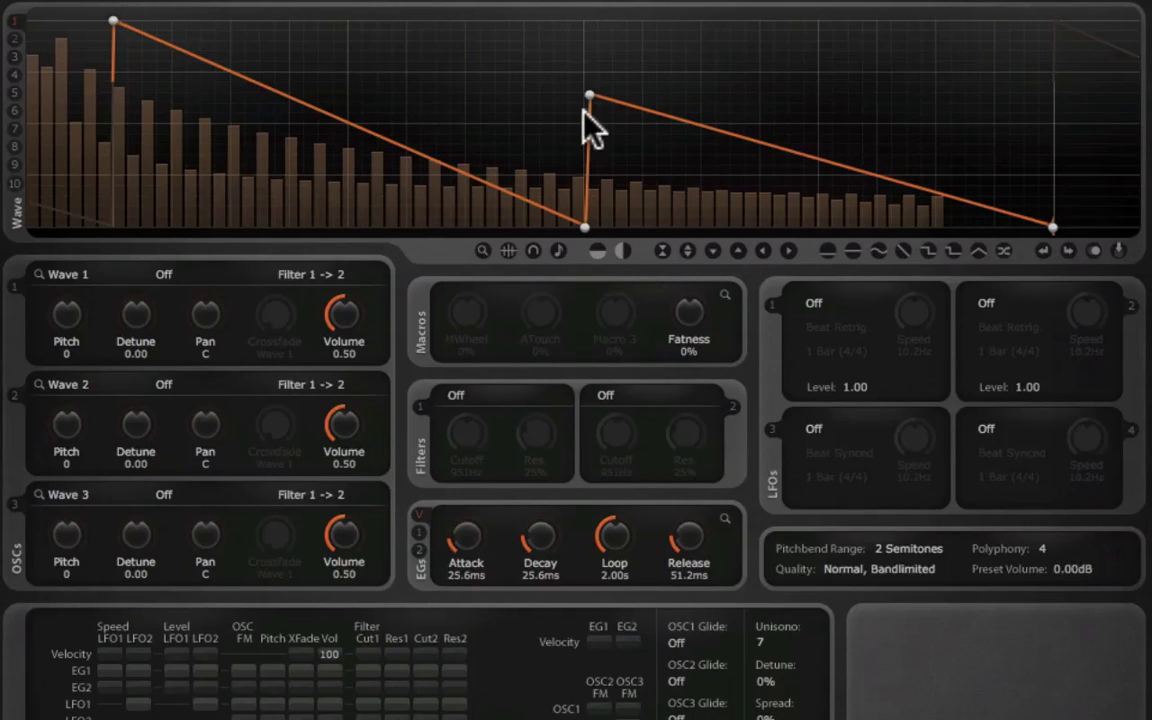
Make Waves 2 and 3 classic saws, each split into two ramps at mid-cycle
click(13, 40)
click(903, 250)
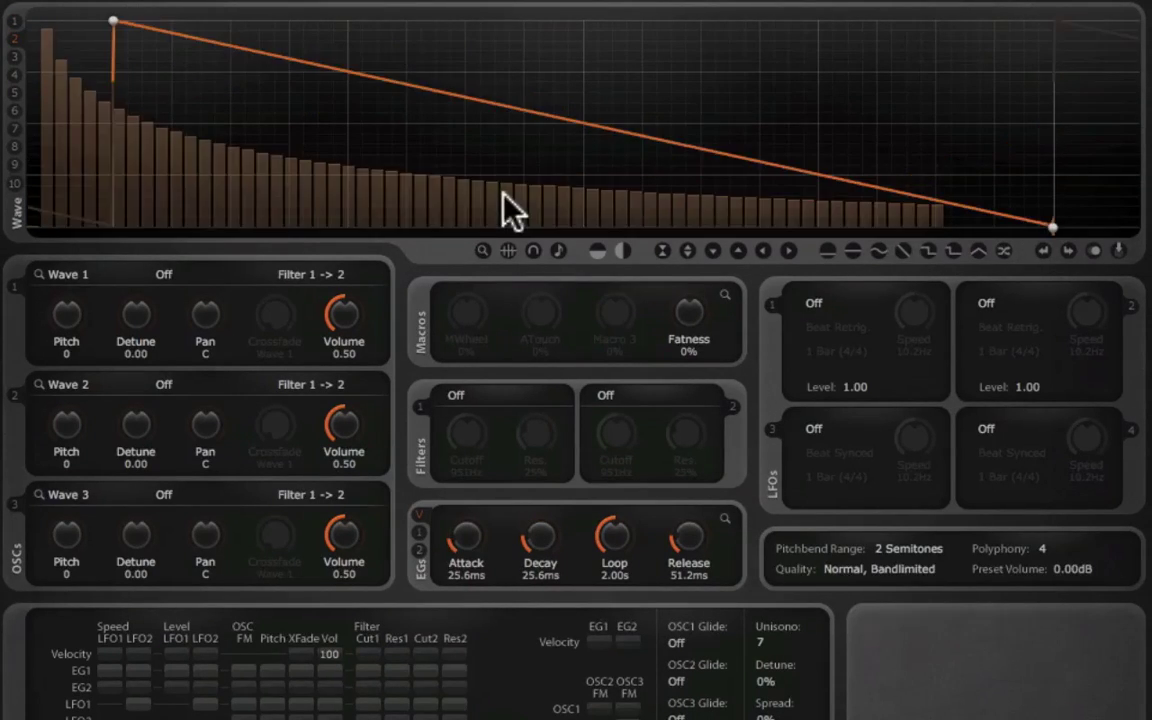
drag(575, 226, 585, 113)
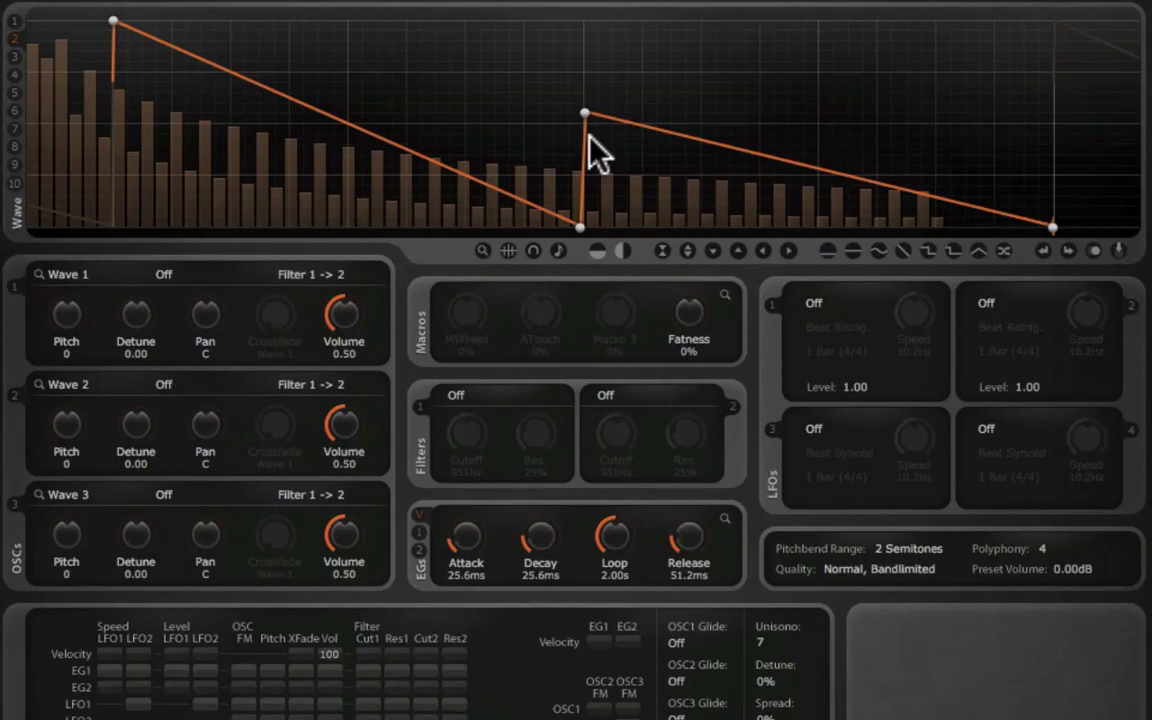
click(14, 57)
click(875, 252)
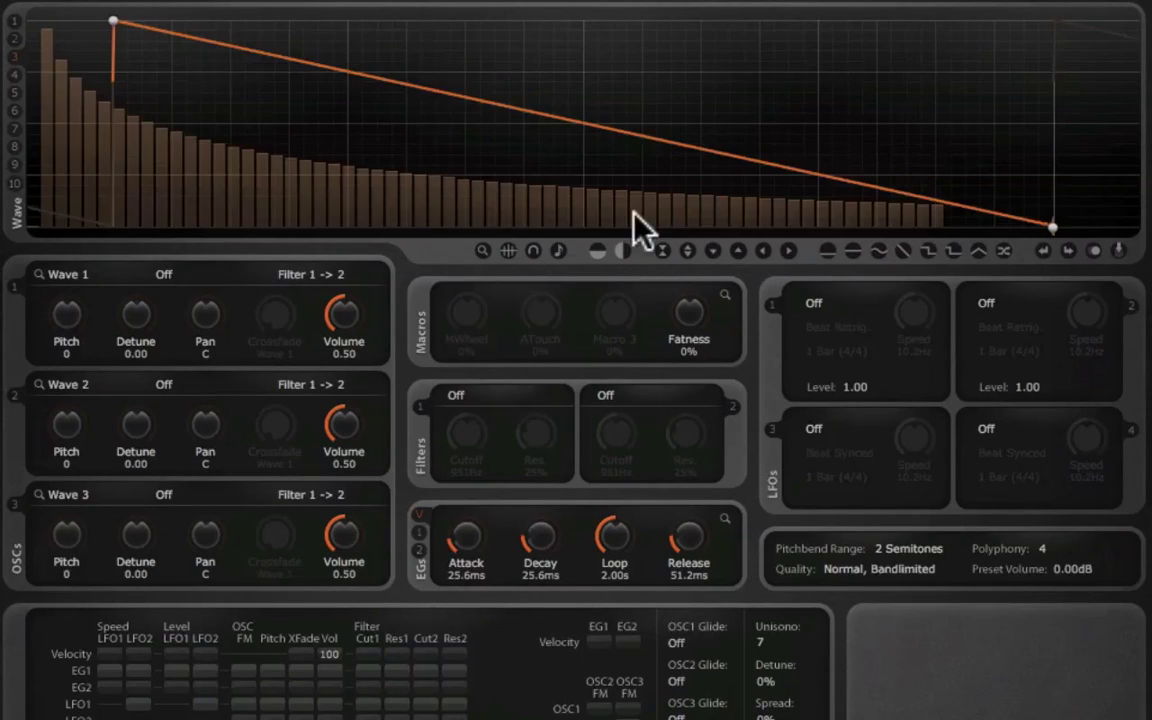
drag(585, 222, 584, 111)
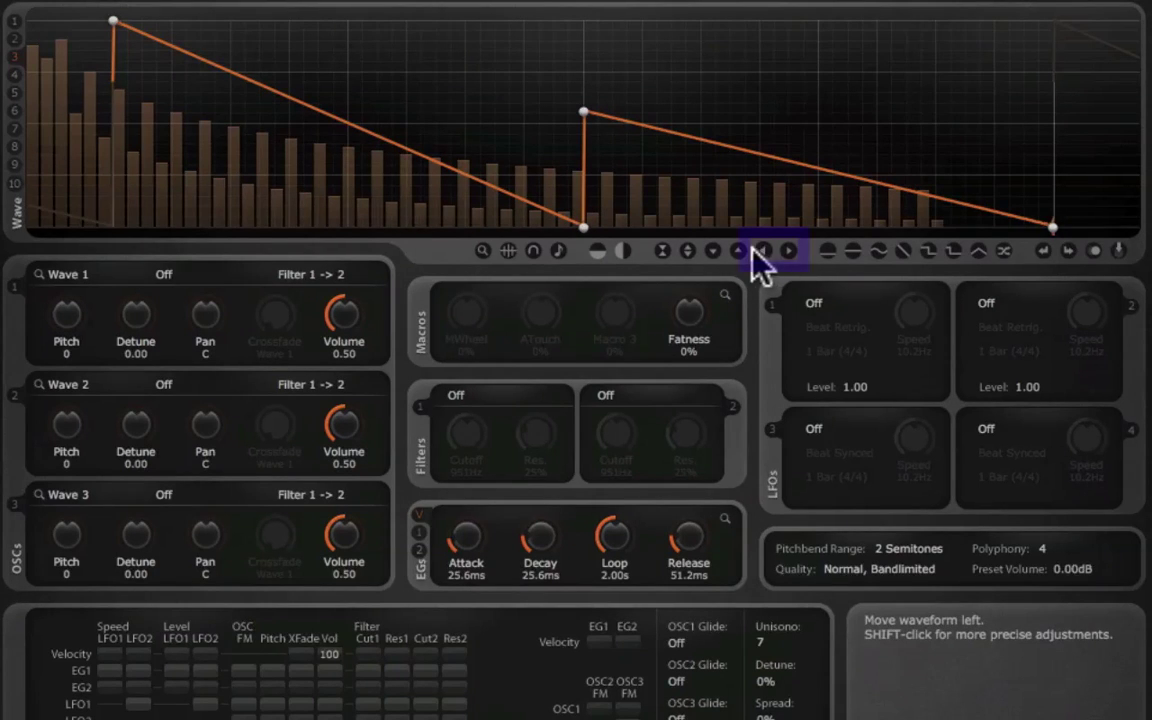
Shift Wave 3's waveform three steps to the right
click(790, 251)
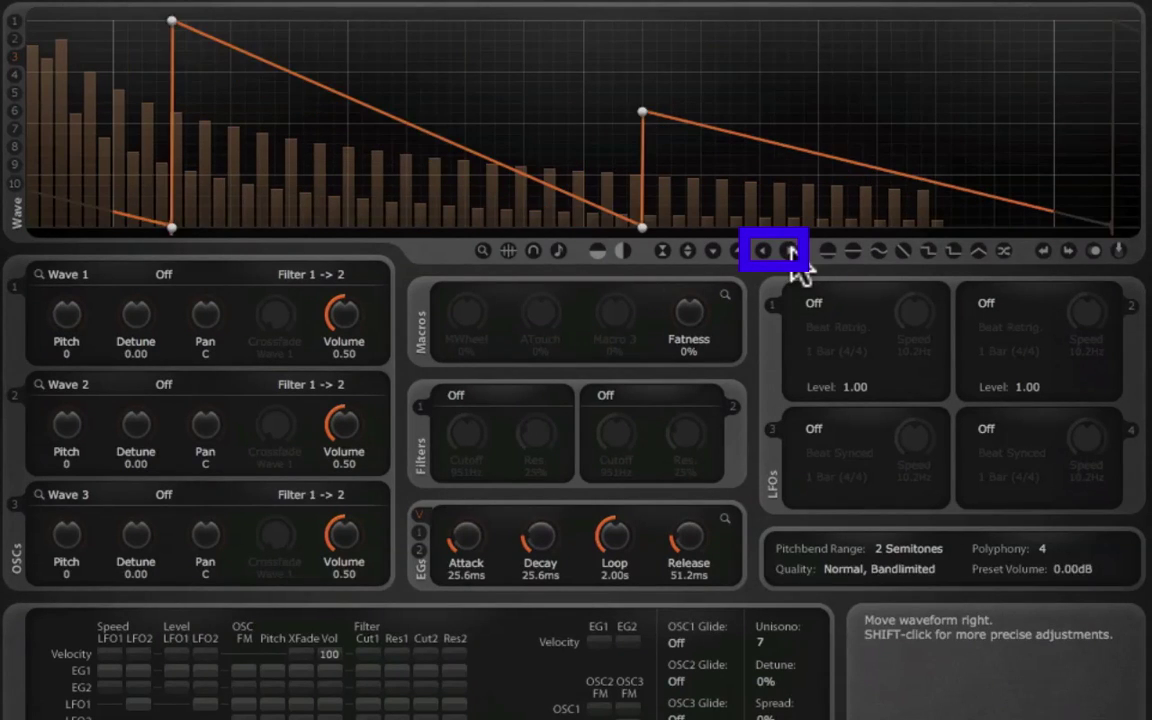
click(790, 251)
click(790, 251)
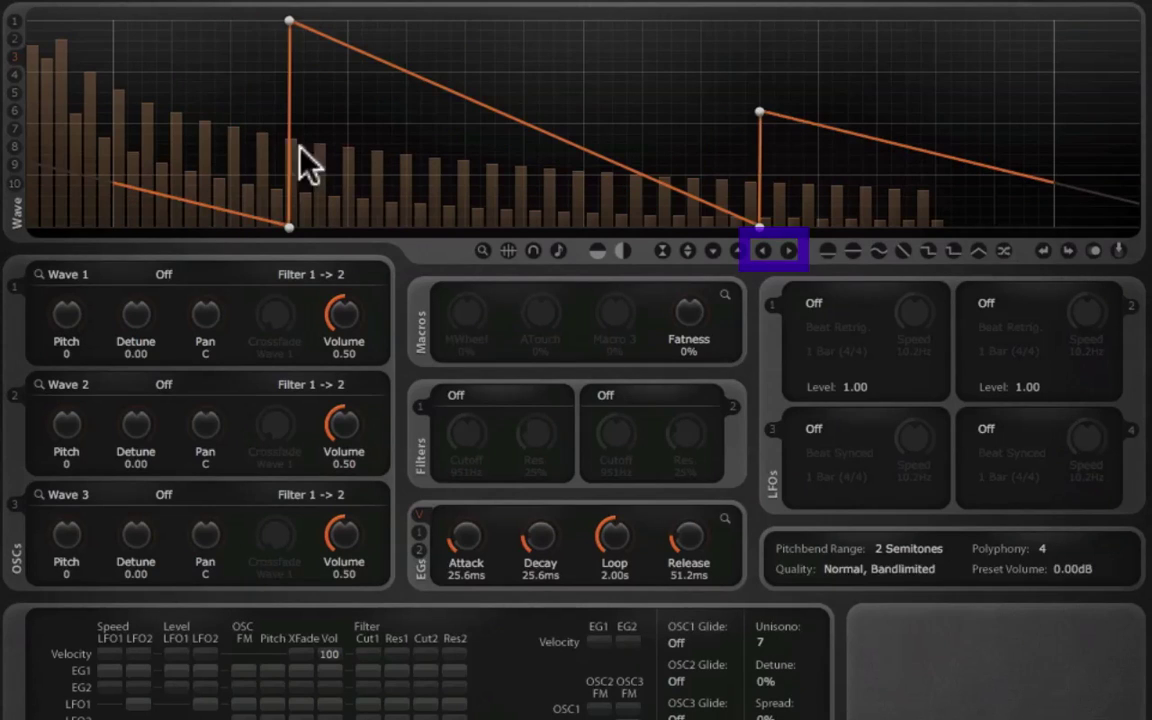
Shift Wave 2's waveform three steps to the left
click(16, 39)
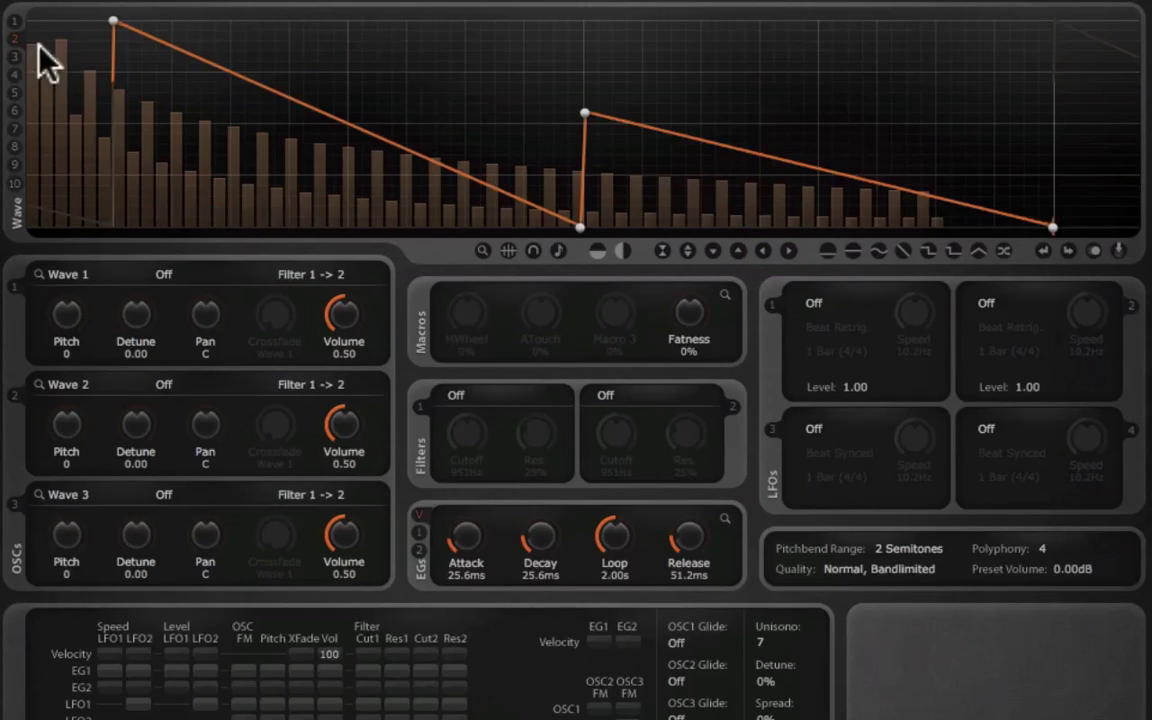
click(760, 251)
click(760, 251)
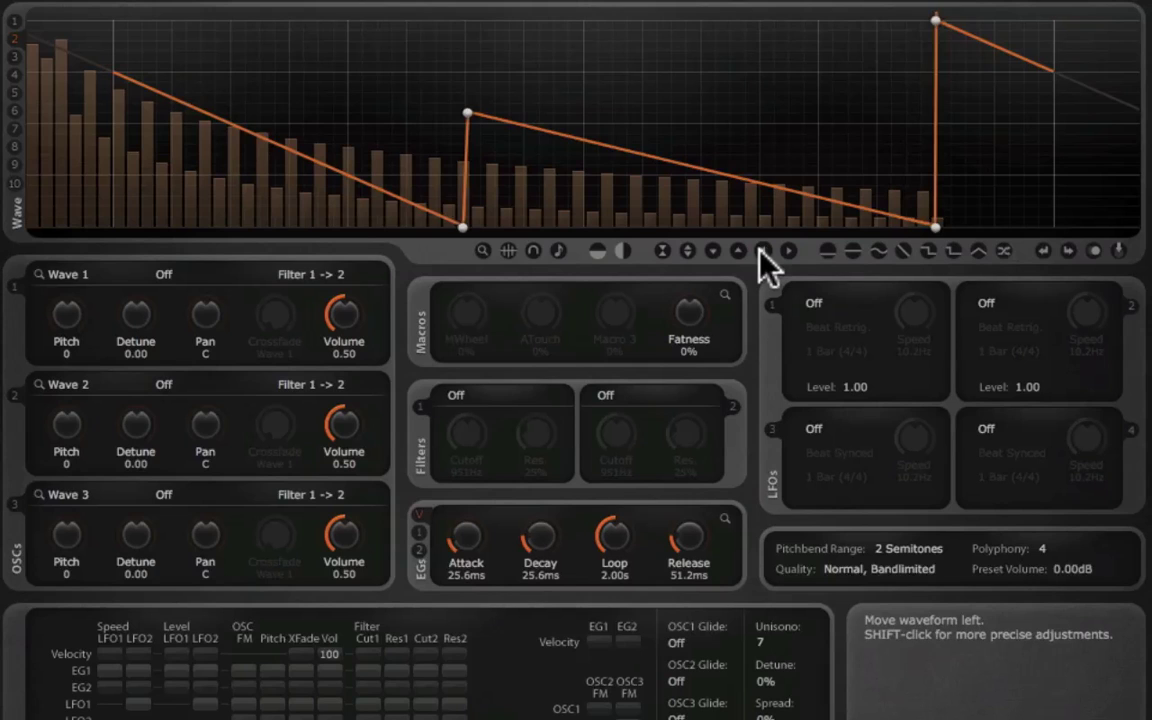
click(760, 251)
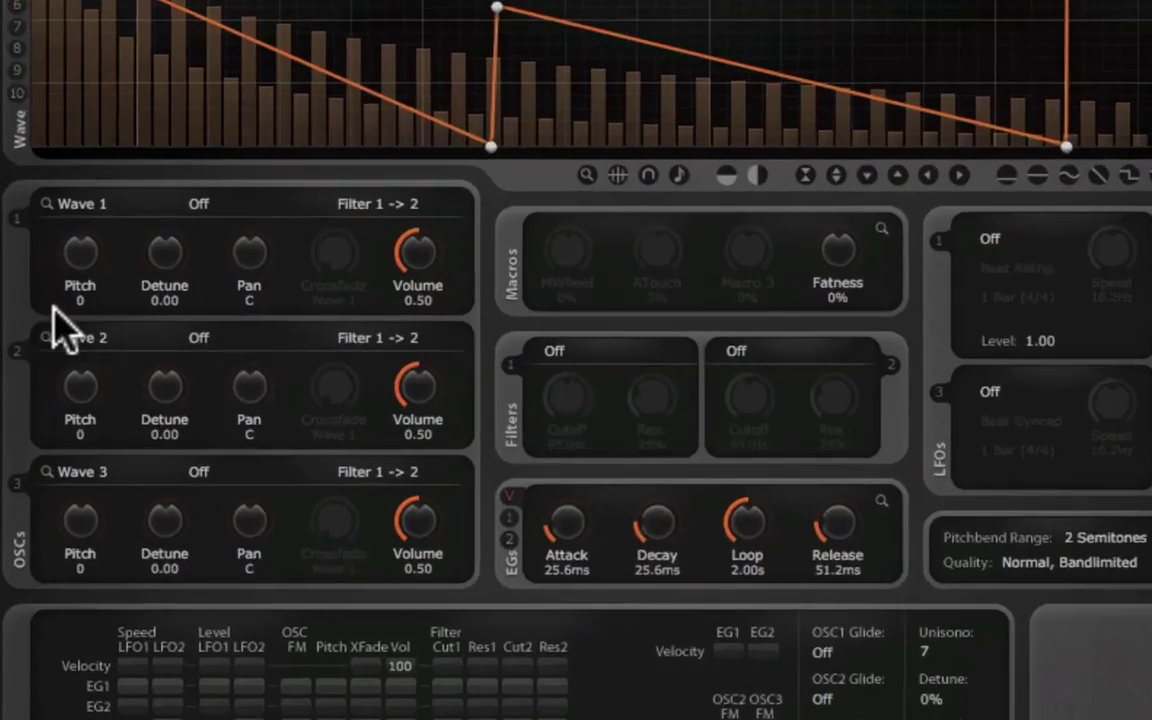
Set the Pitch of oscillators 1, 2 and 3 each to -12
drag(79, 245, 105, 266)
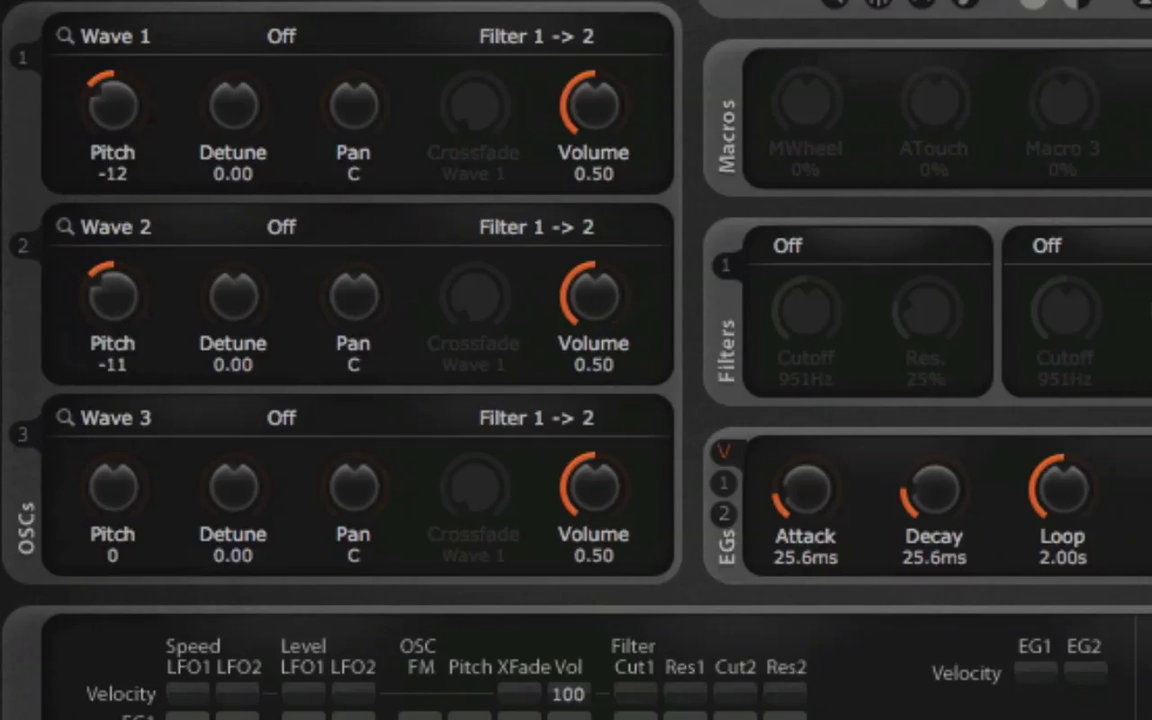
drag(116, 500, 116, 515)
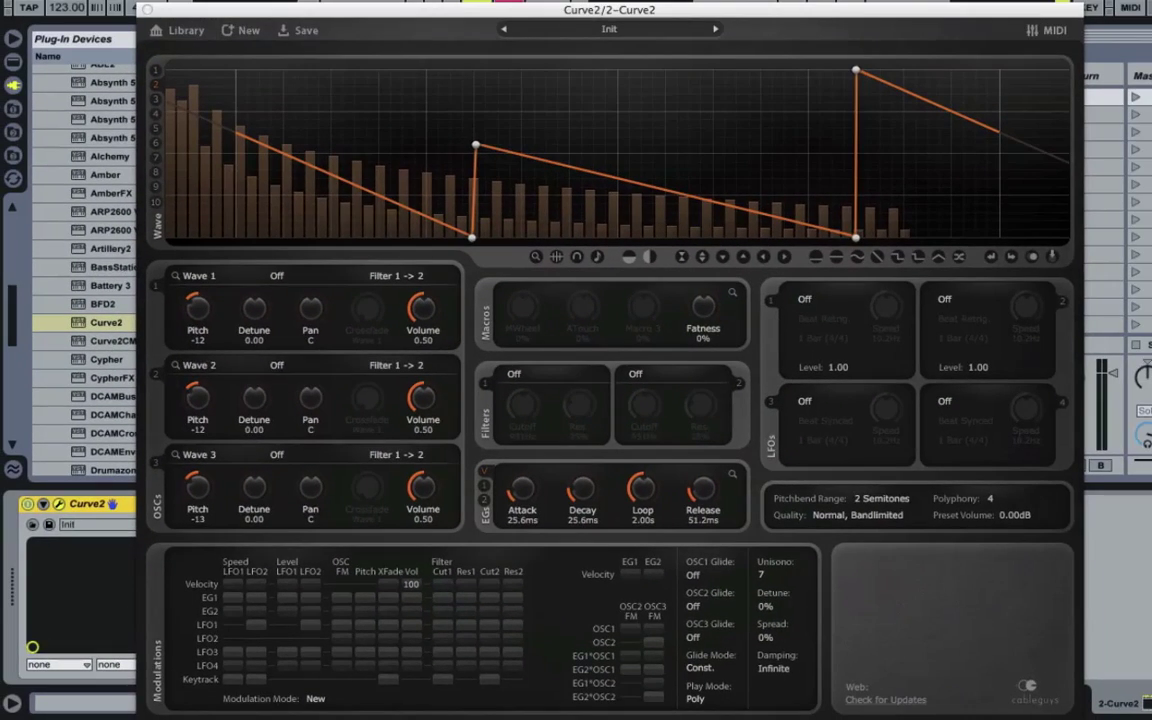
click(214, 425)
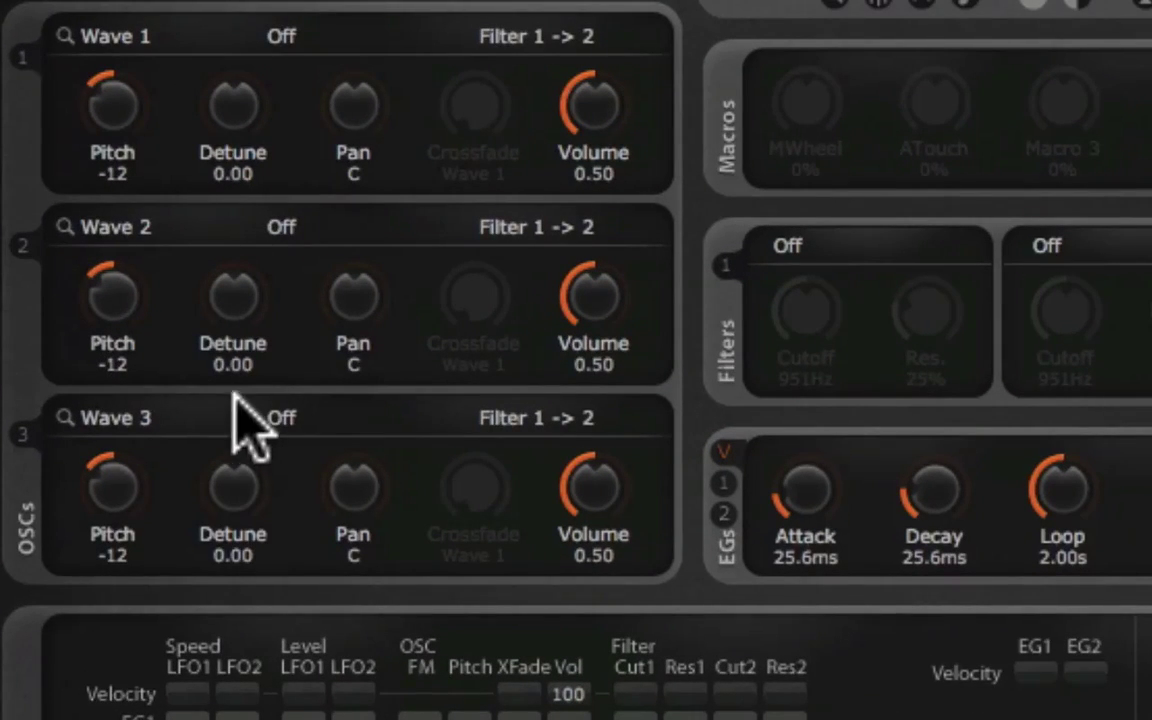
Detune oscillator 1 to -0.09 and oscillator 2 to 0.09, leaving oscillator 3 at 0.00
drag(233, 295, 233, 285)
drag(228, 105, 228, 118)
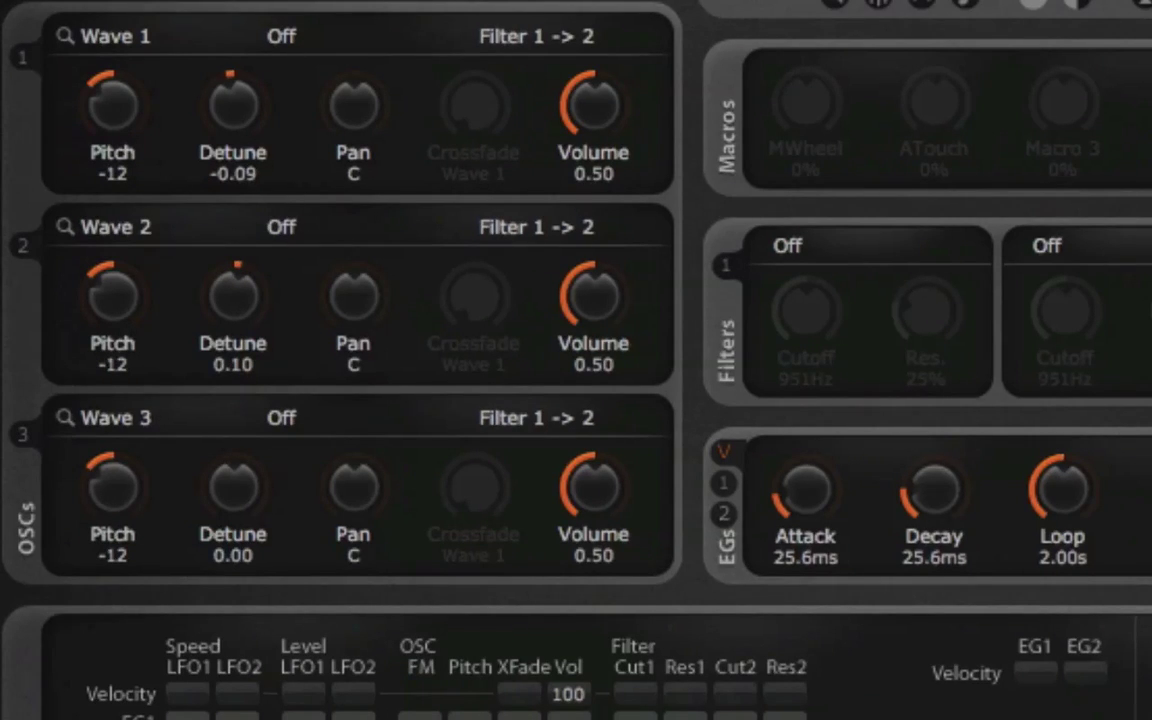
drag(232, 281, 229, 306)
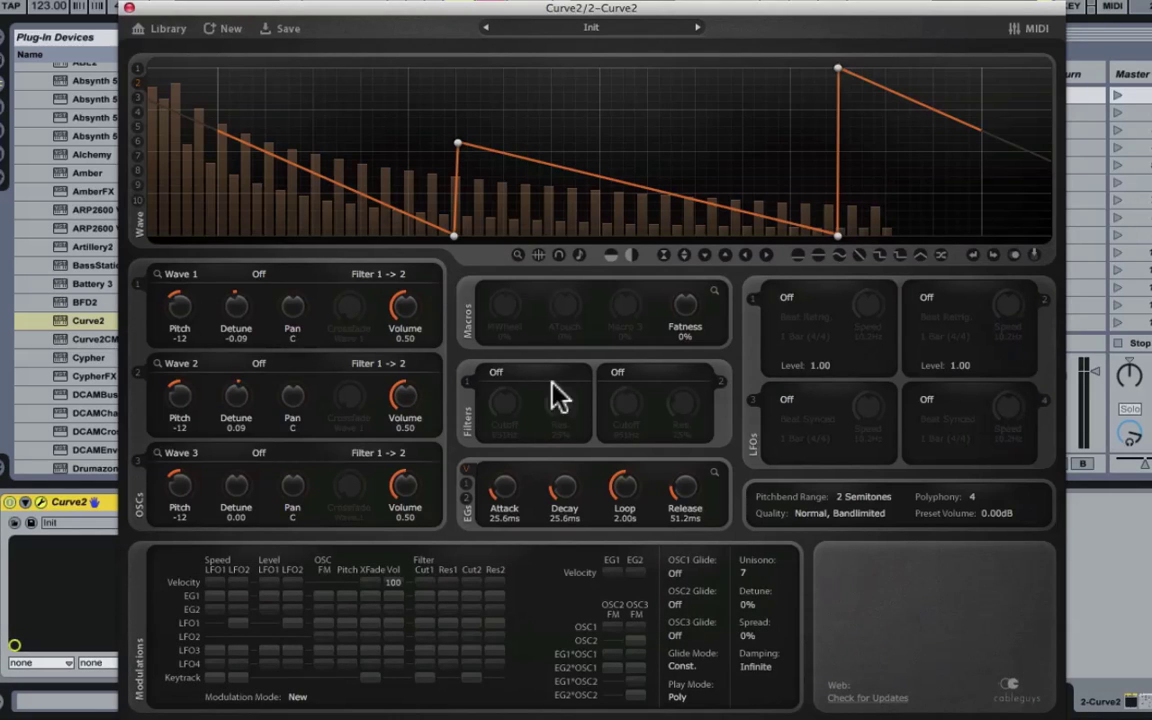
Check the Fatness macro's assignments, then set Fatness to 28% (6% detune, 27% spread)
mouse_move(730, 326)
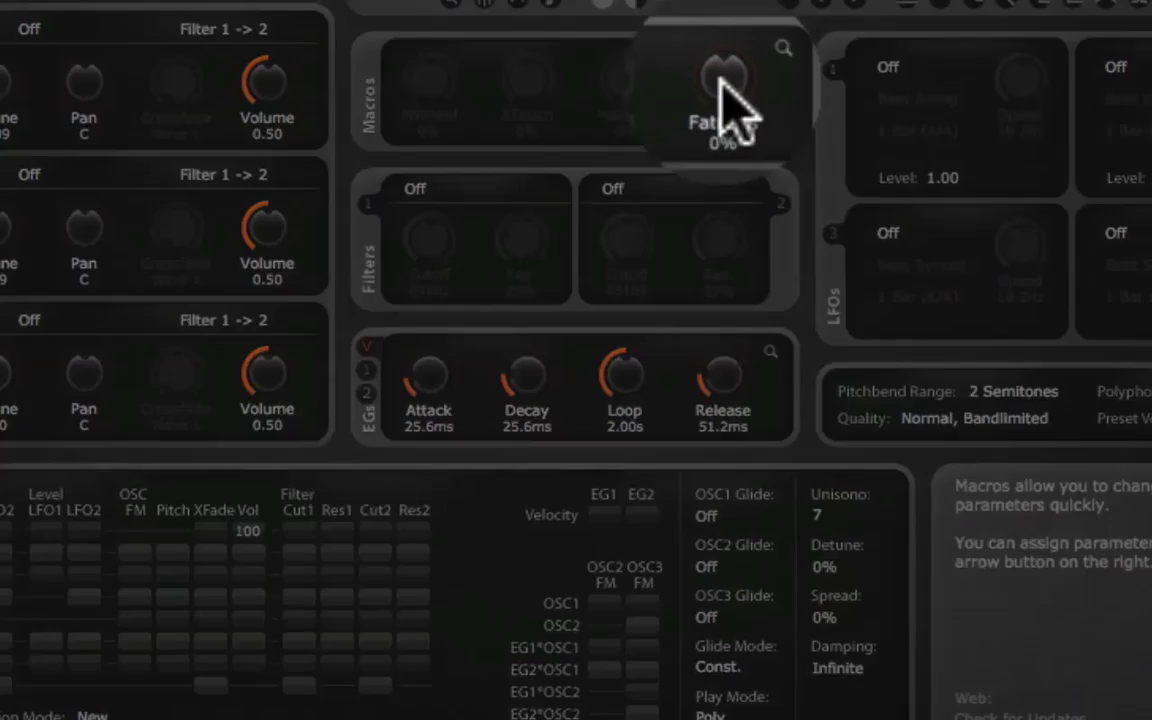
drag(722, 82, 785, 85)
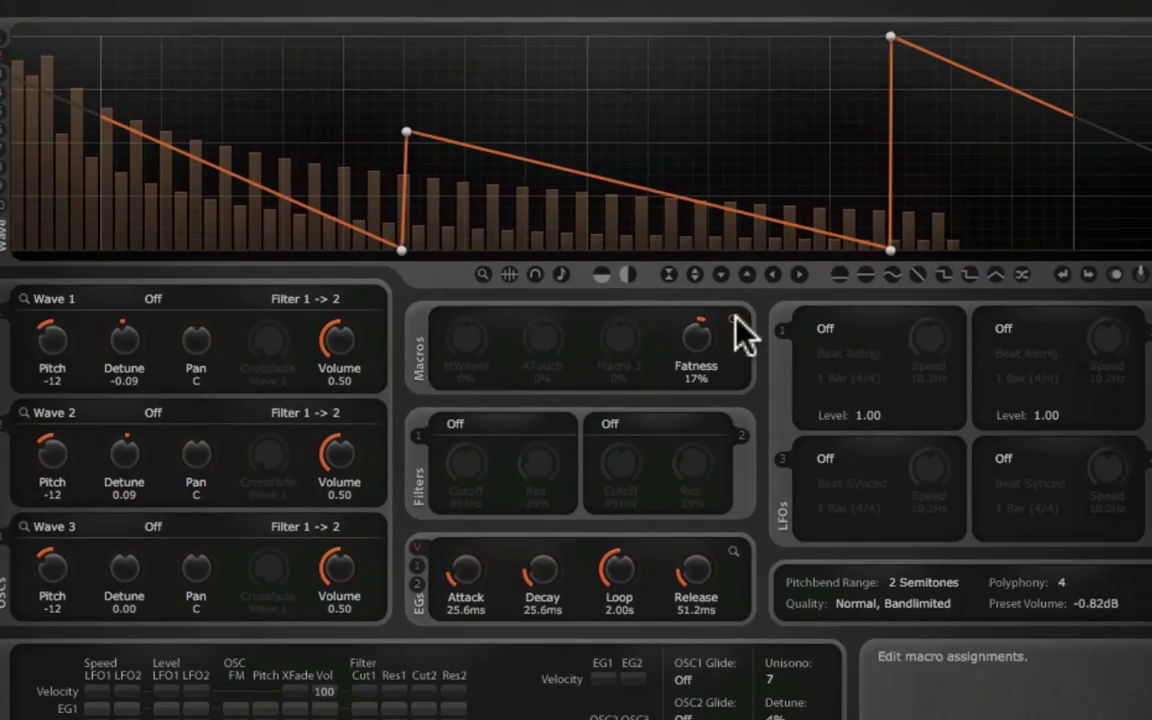
click(736, 316)
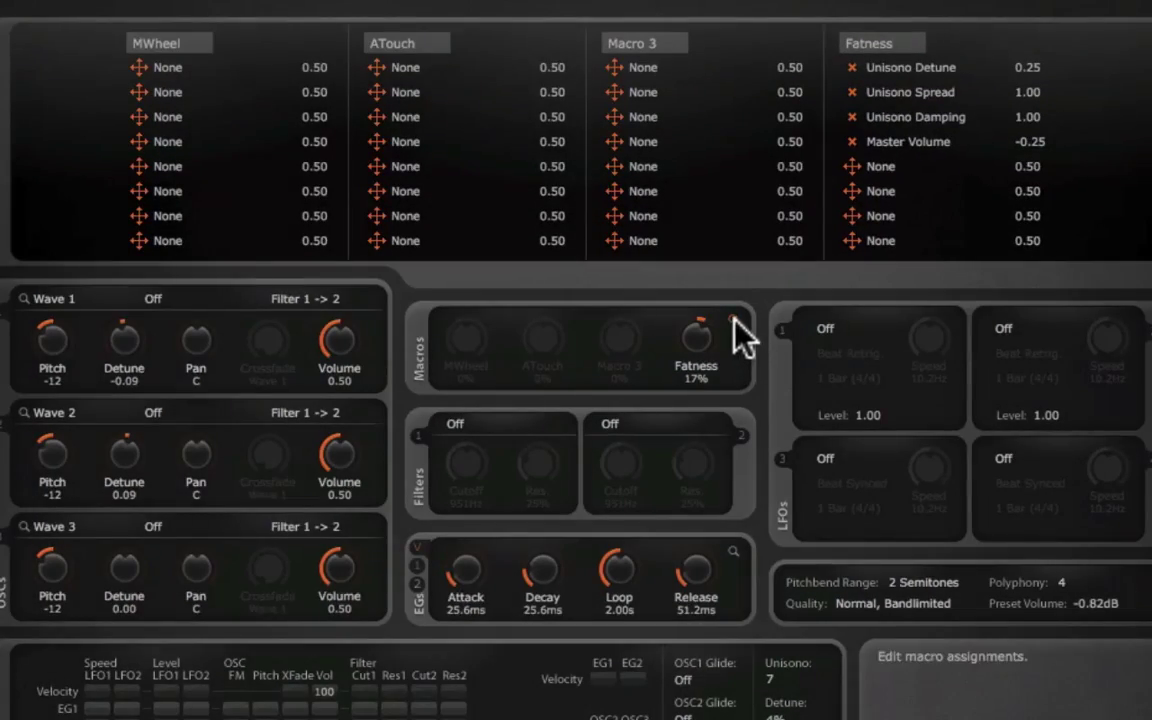
click(735, 321)
drag(699, 342, 699, 388)
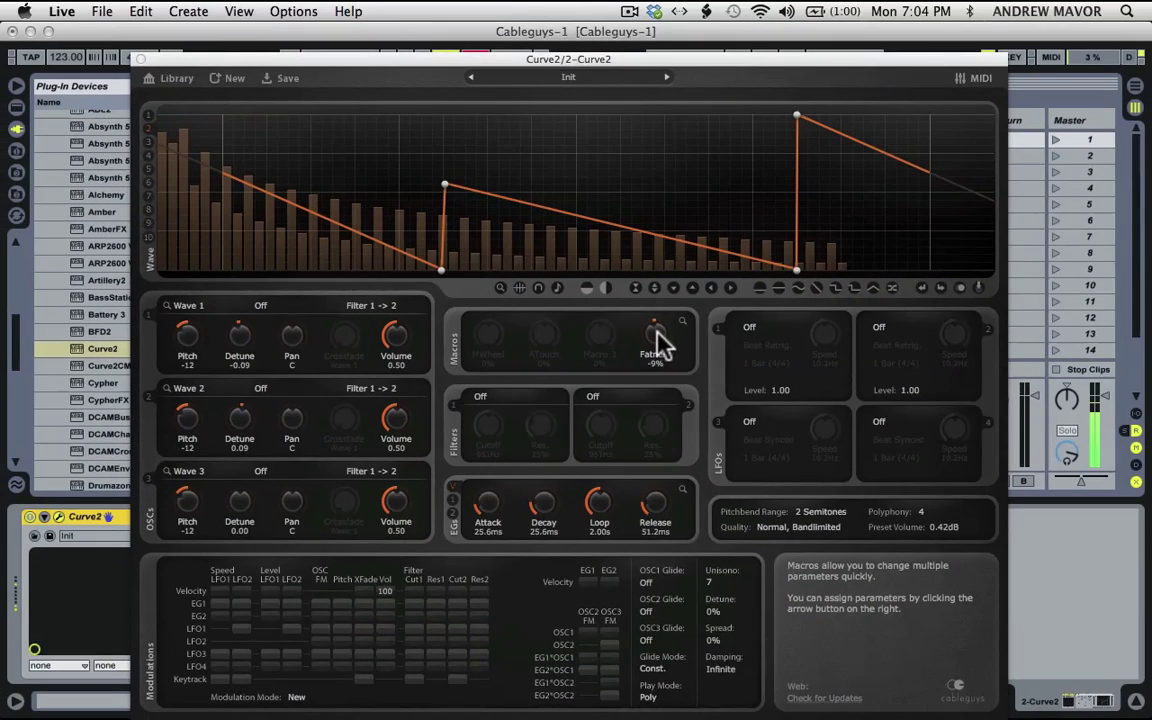
drag(657, 332, 657, 292)
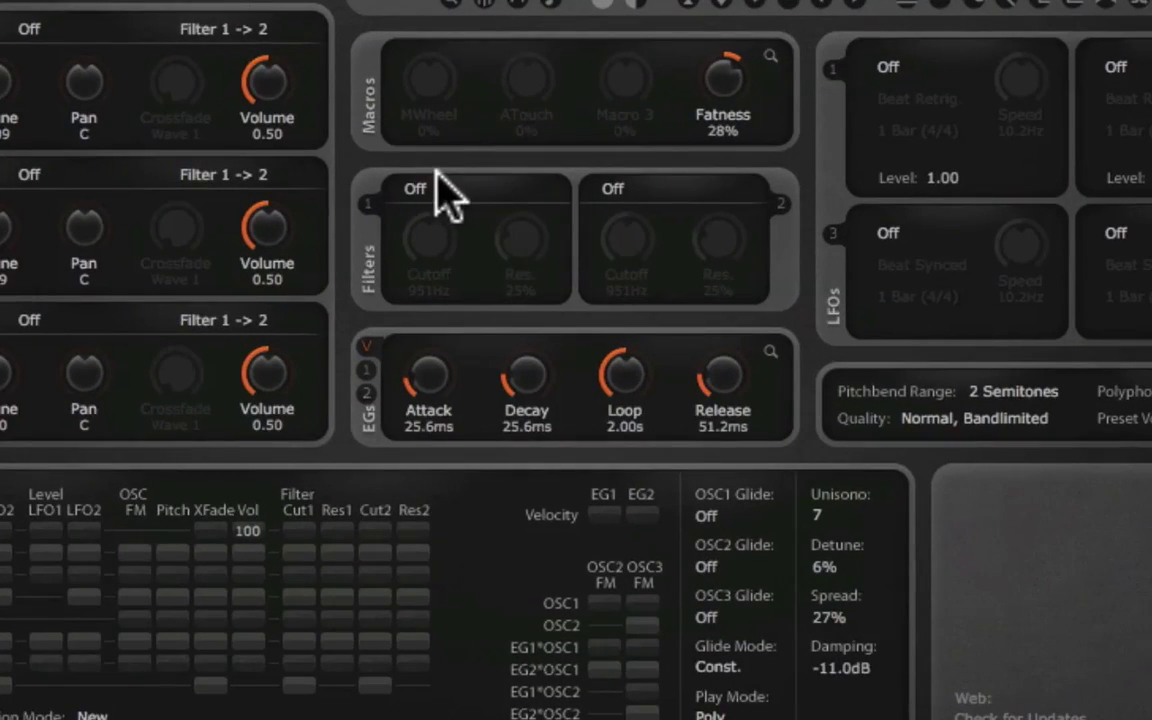
Set Filter 1 to 12dB LP with cutoff 301Hz and resonance 36%
click(491, 394)
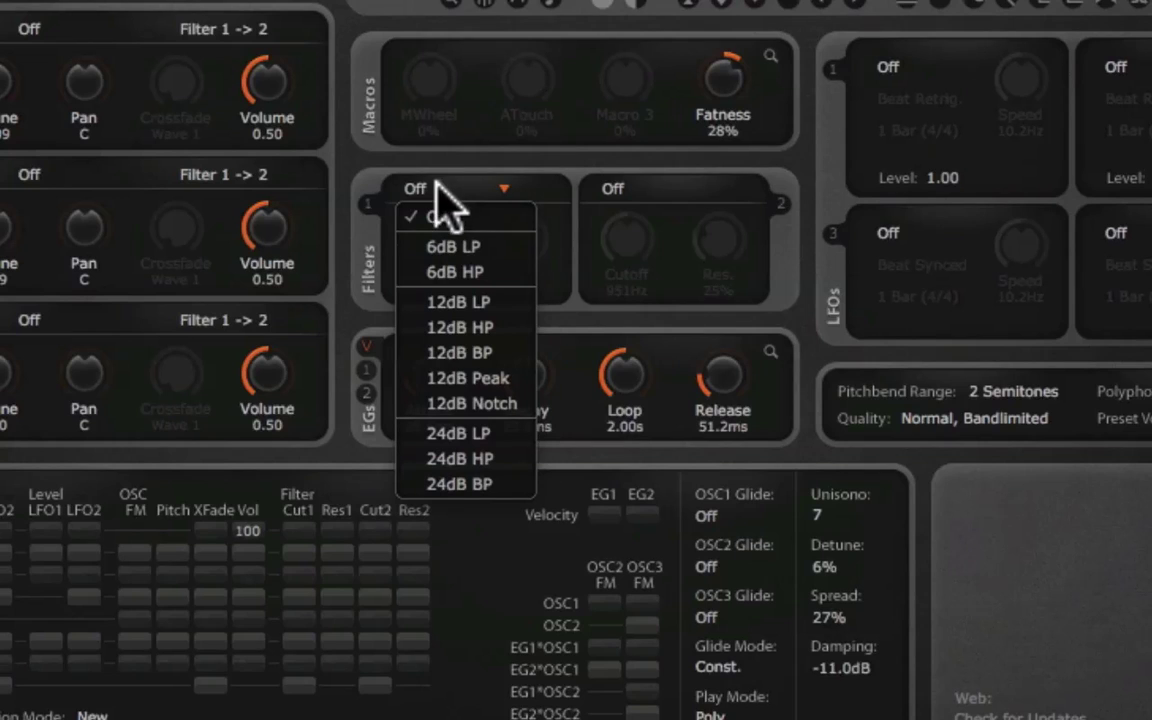
click(501, 300)
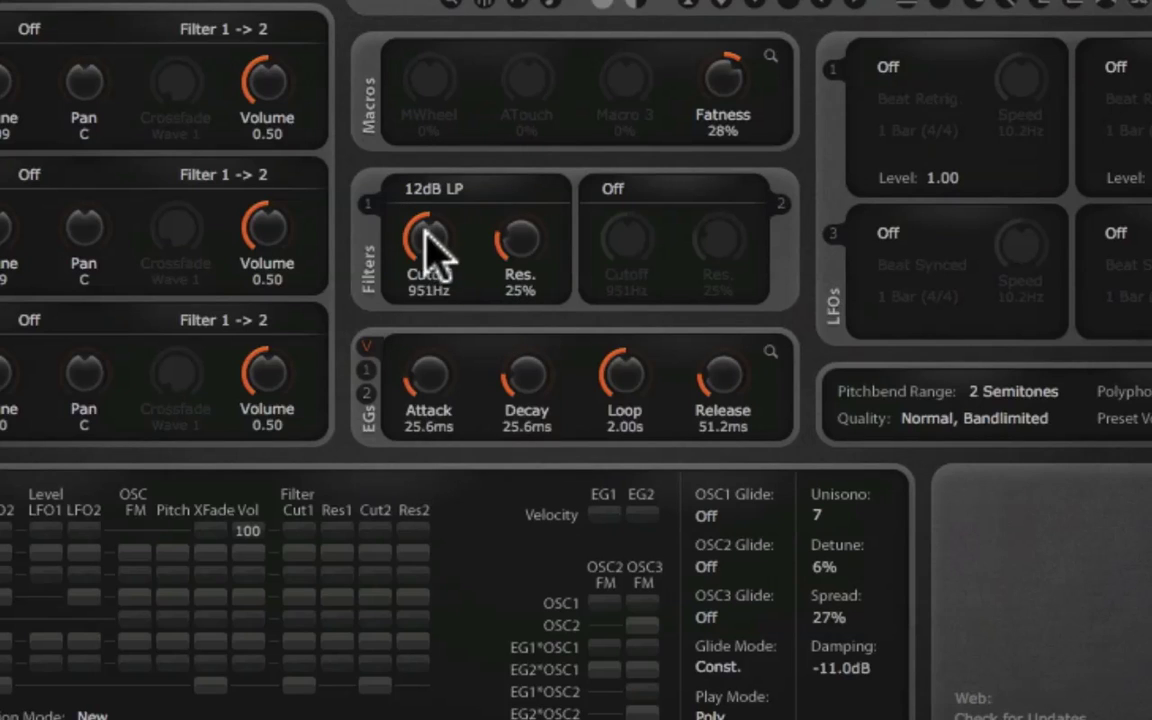
drag(432, 249, 432, 315)
drag(527, 257, 514, 220)
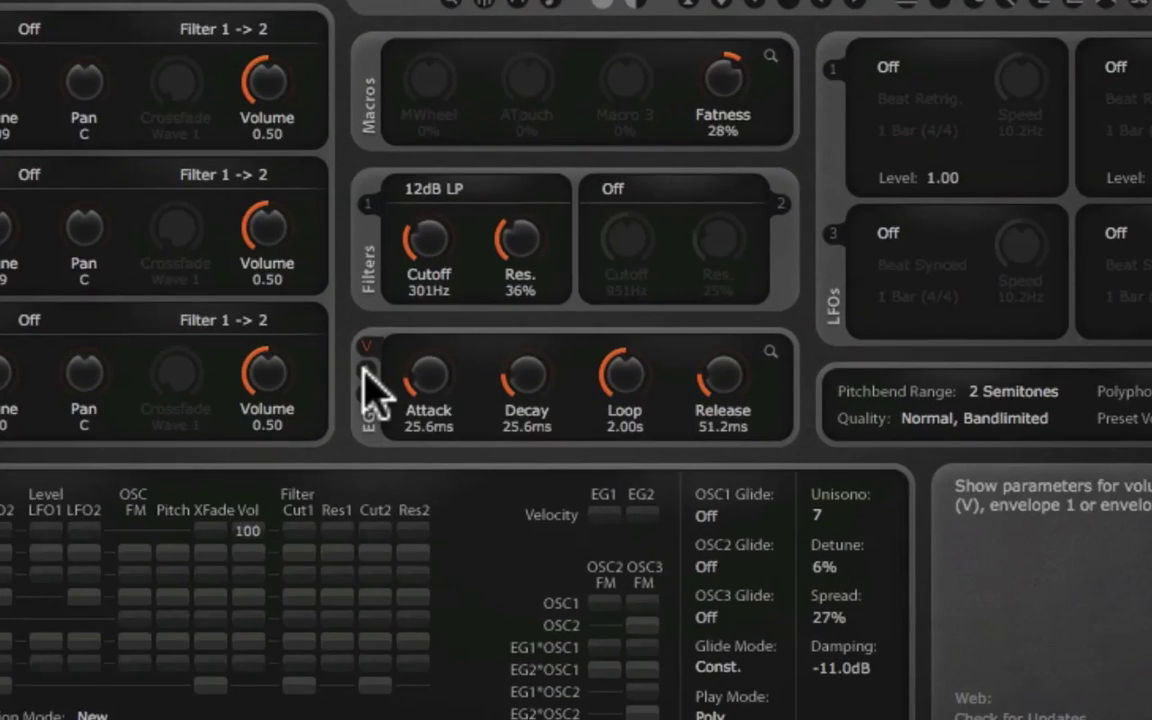
Shorten the volume envelope's attack
click(367, 370)
click(367, 346)
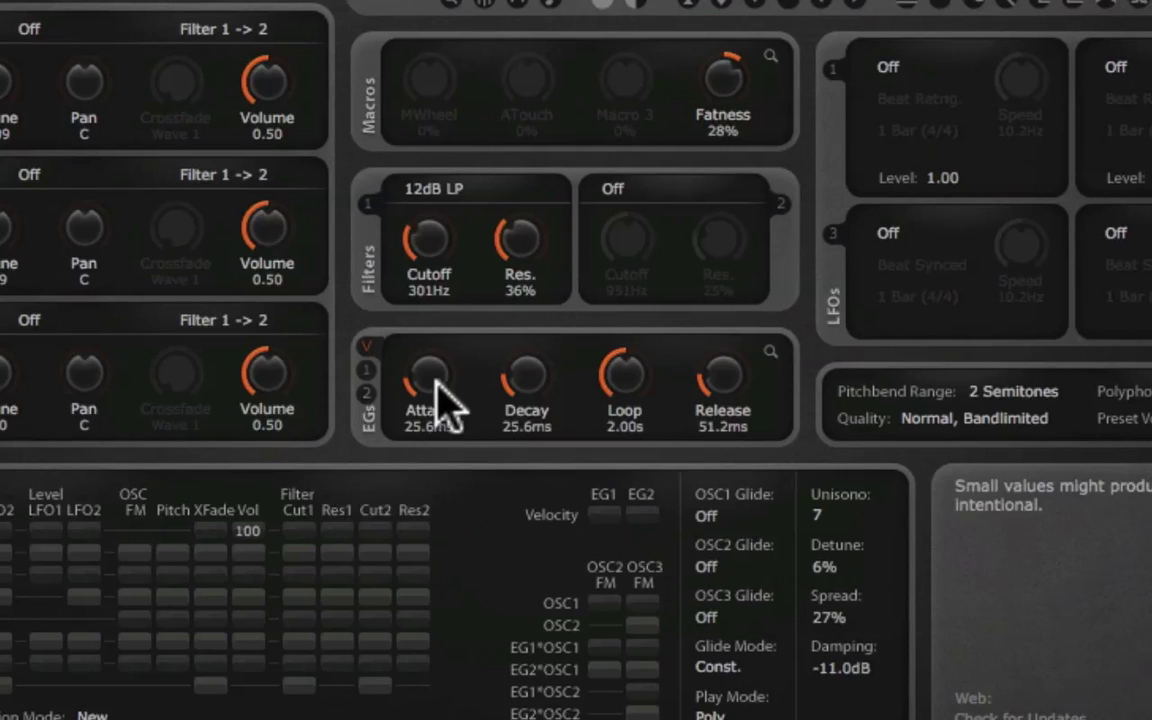
mouse_move(418, 372)
mouse_down()
mouse_move(418, 400)
mouse_move(406, 363)
mouse_up()
Route envelope 1 to filter 1 cutoff at amount 75 and show the EG 1 curve
click(366, 369)
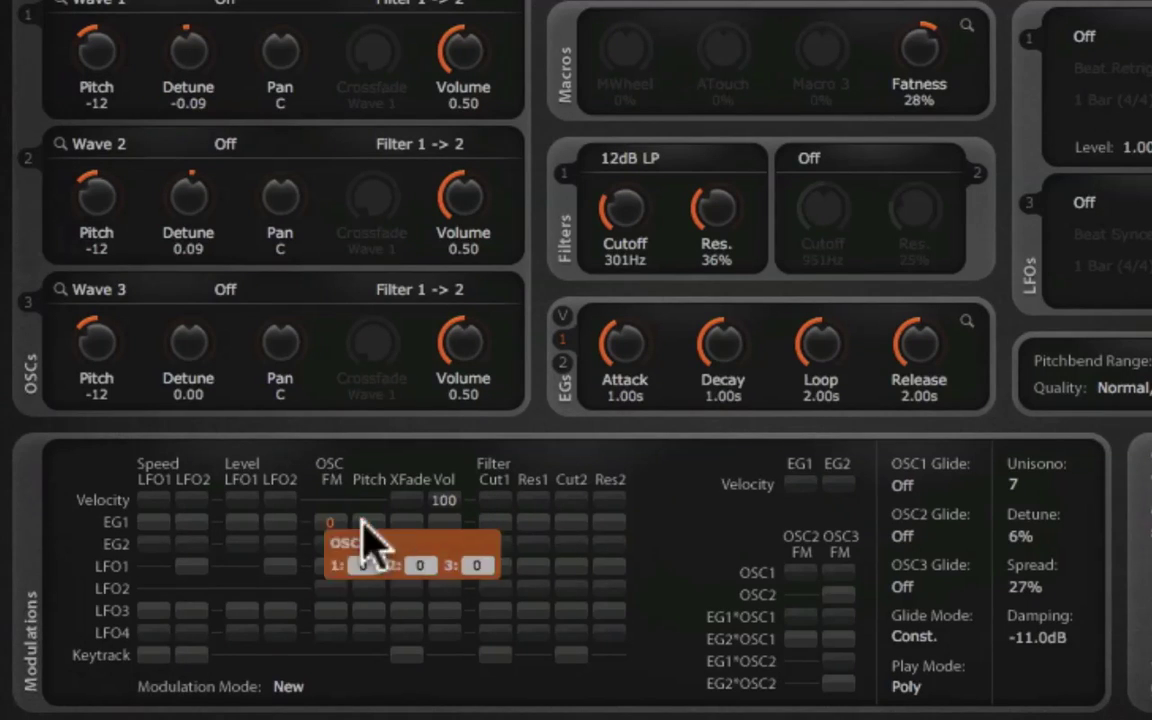
click(443, 522)
click(495, 523)
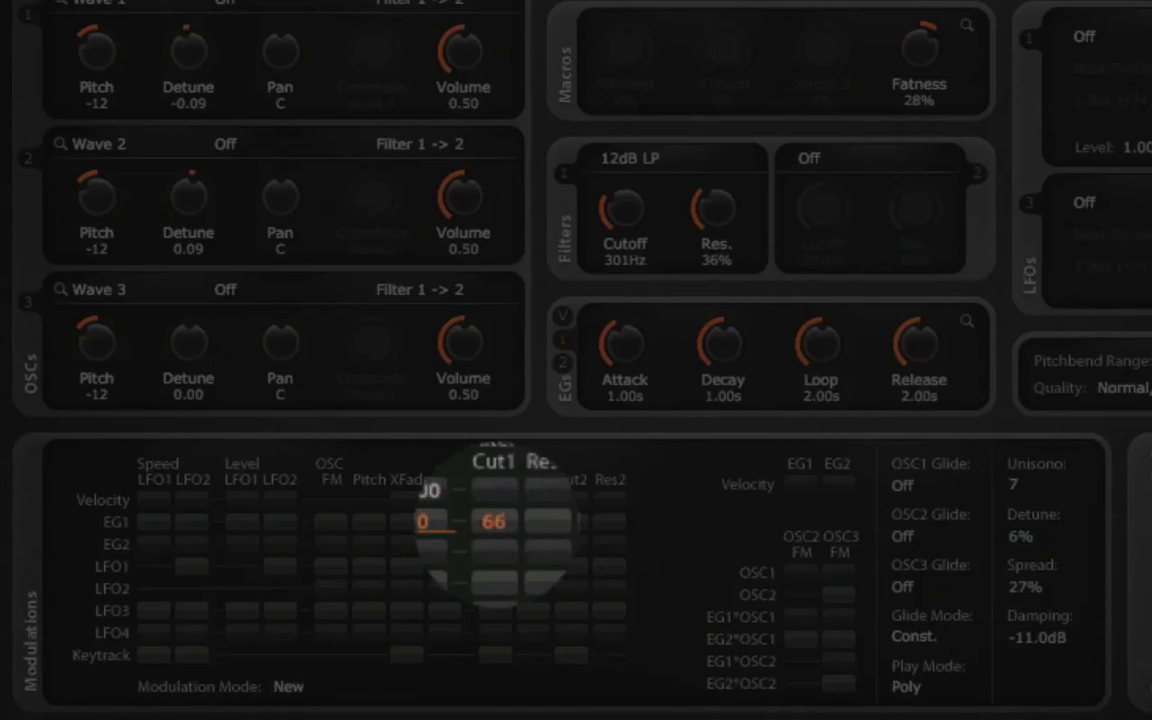
drag(495, 478, 496, 470)
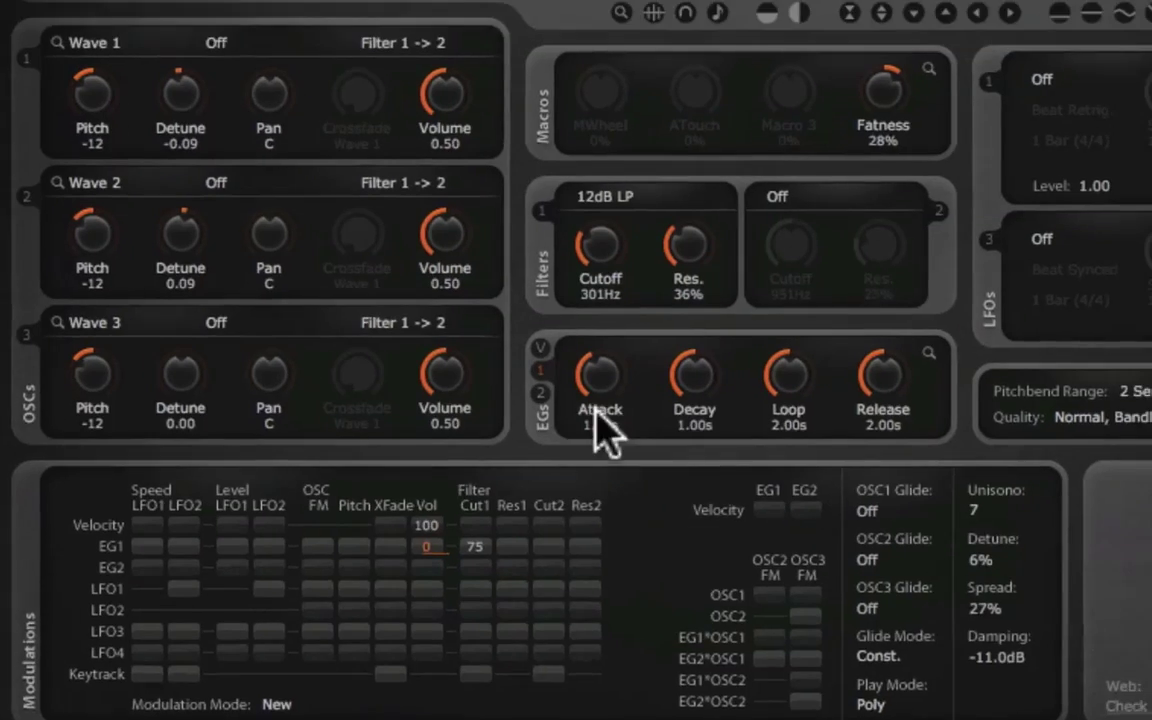
click(967, 321)
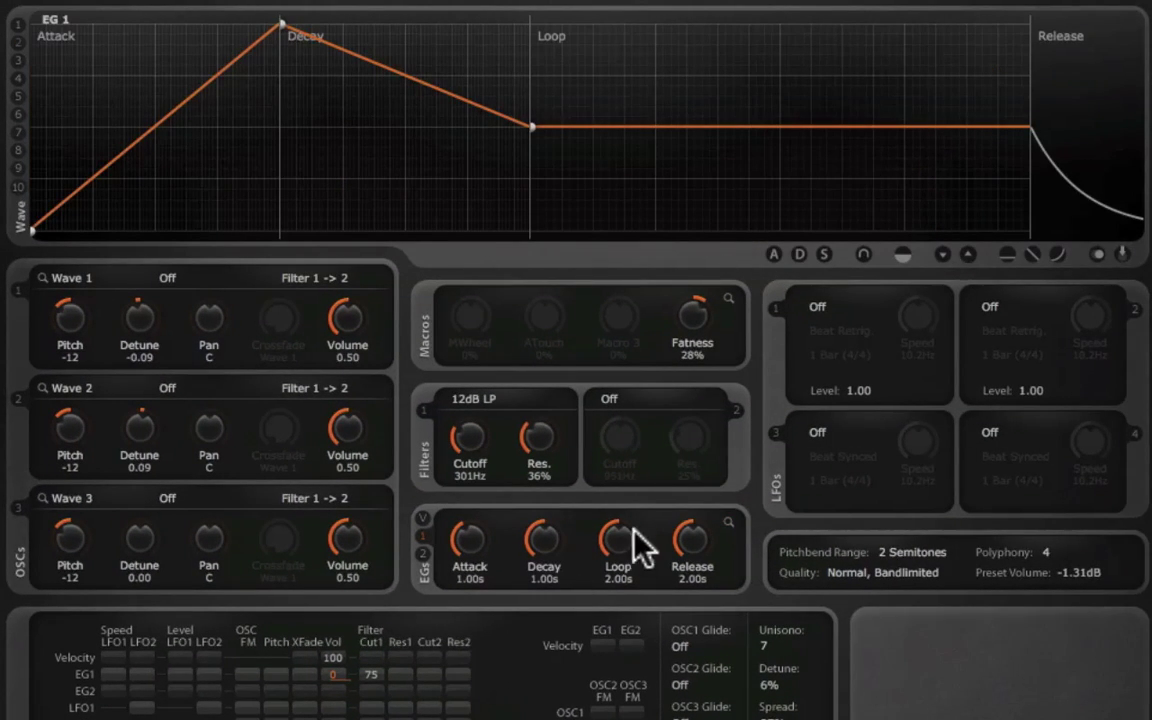
Make envelope 1 a pluck: 23.7ms loop, 0.03ms attack, concave decay to zero sustain, 73.1ms decay
mouse_move(630, 530)
mouse_down()
mouse_move(630, 600)
mouse_move(618, 540)
mouse_up()
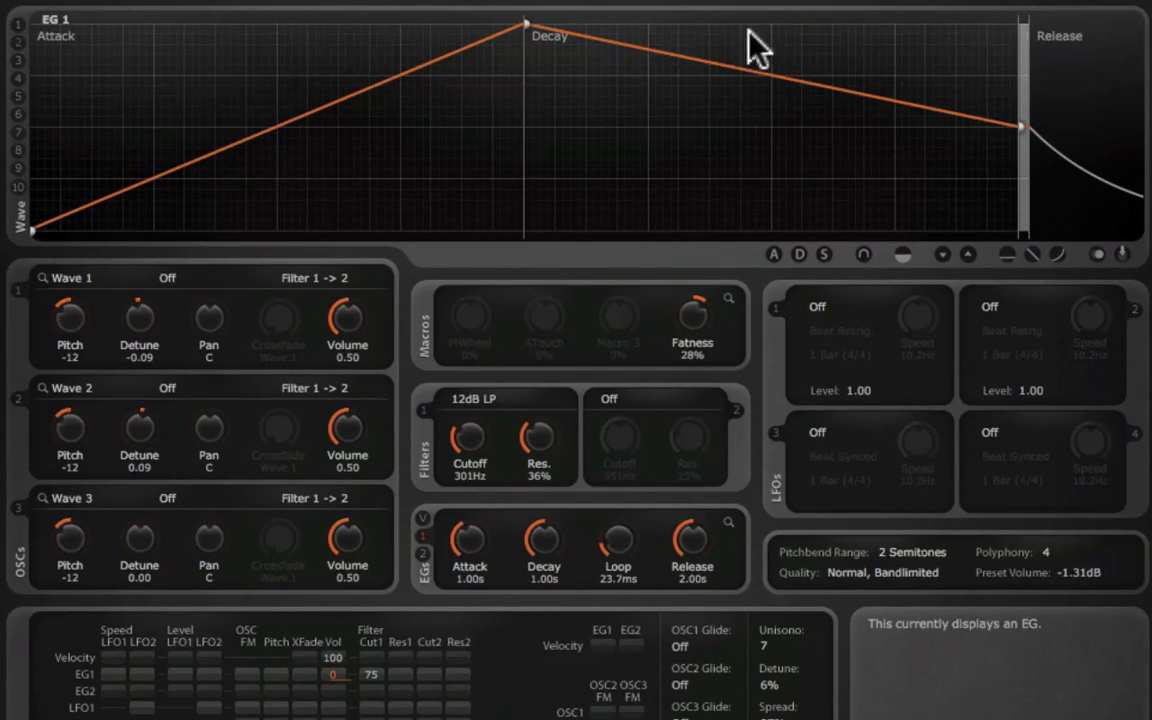
drag(469, 540, 527, 575)
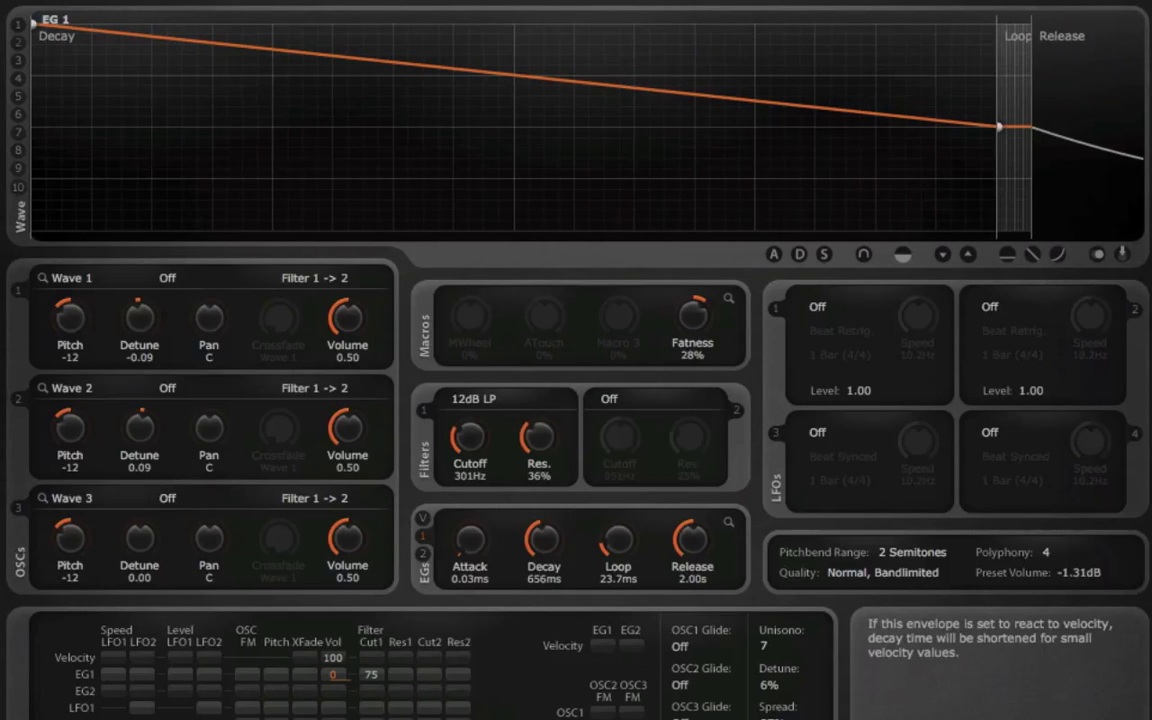
drag(333, 76, 211, 121)
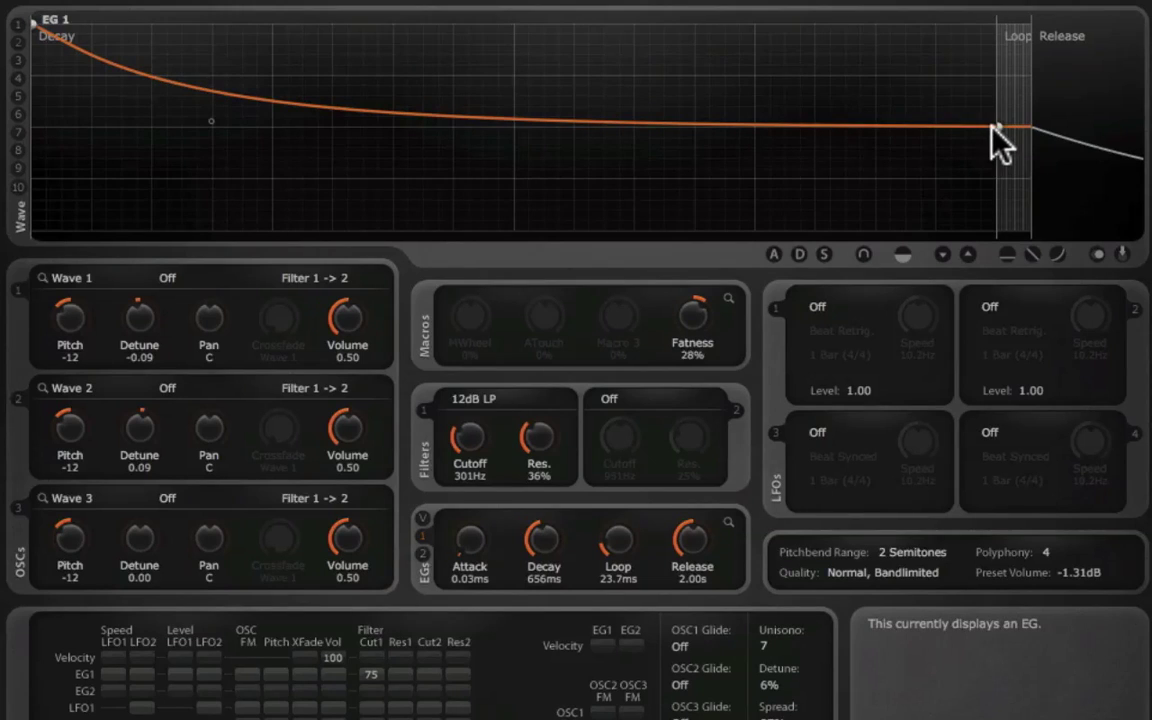
drag(1001, 128, 1001, 231)
drag(548, 545, 548, 546)
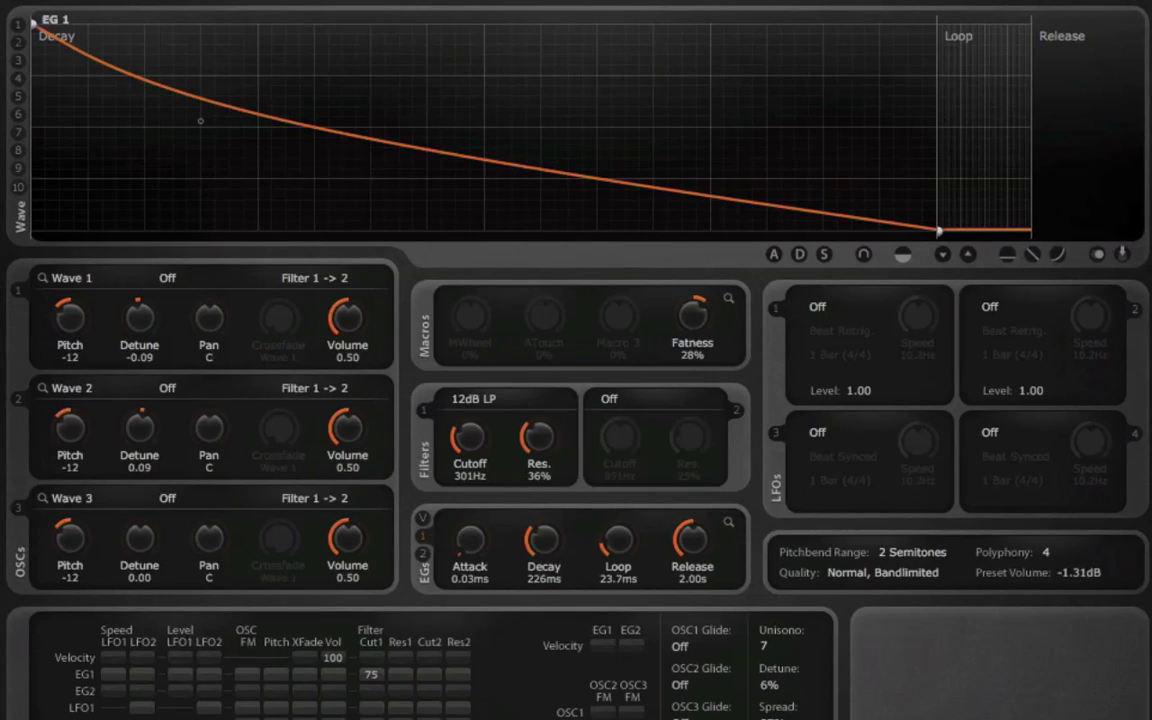
drag(543, 541, 543, 535)
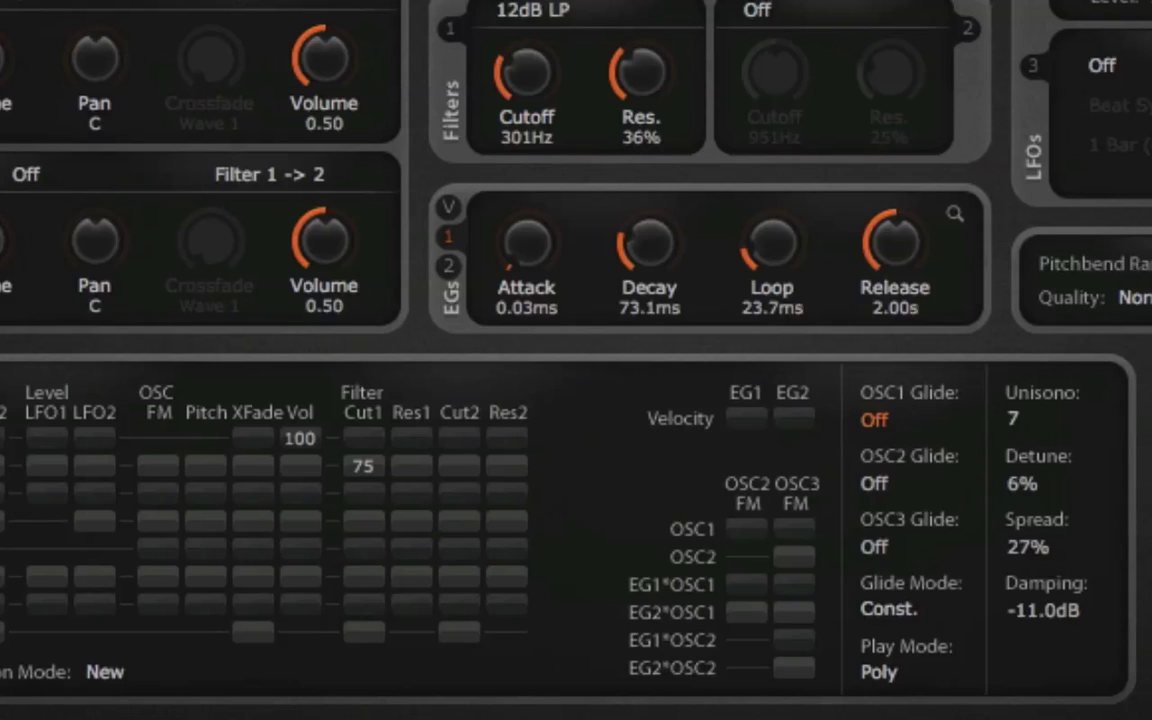
Set oscillator glides to 100ms, 100ms and 89.3ms, and switch Play Mode to Mono
drag(874, 420, 874, 380)
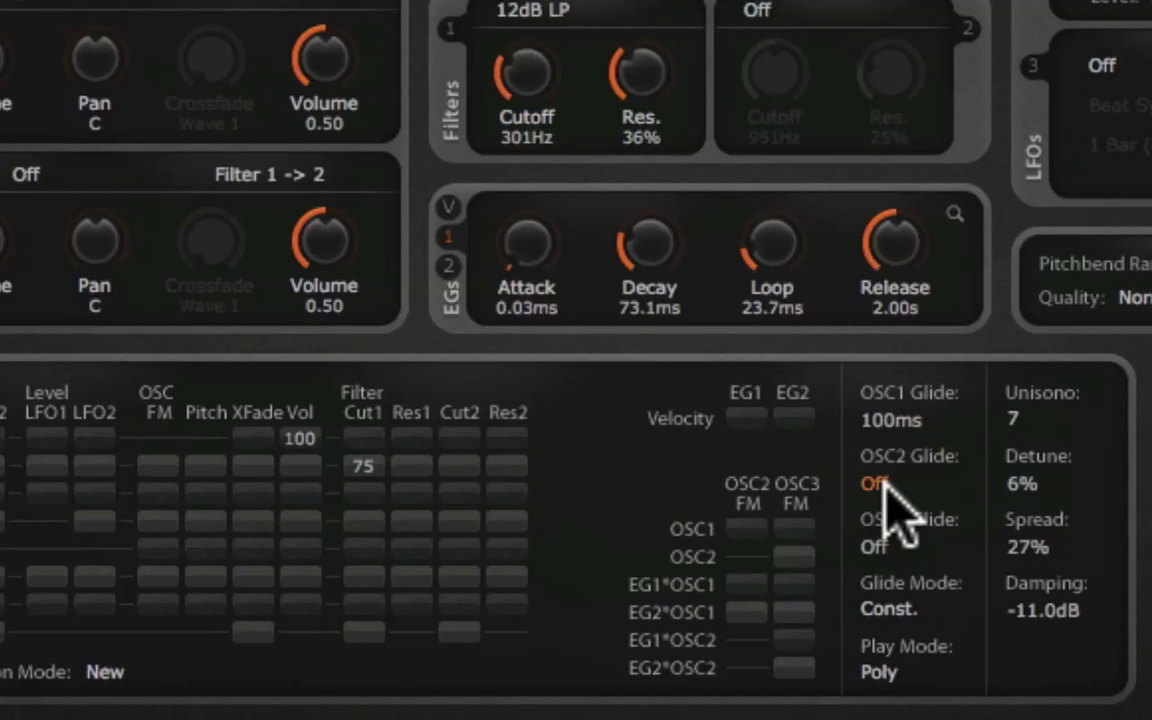
drag(884, 480, 884, 449)
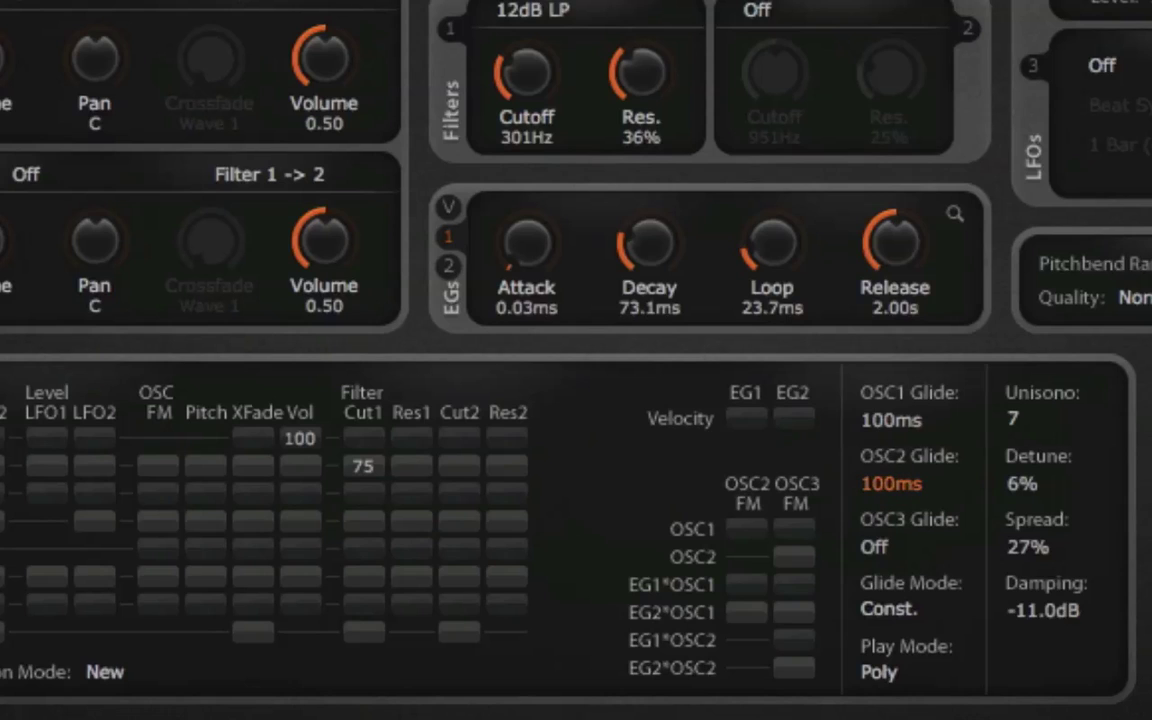
drag(882, 547, 882, 519)
click(878, 672)
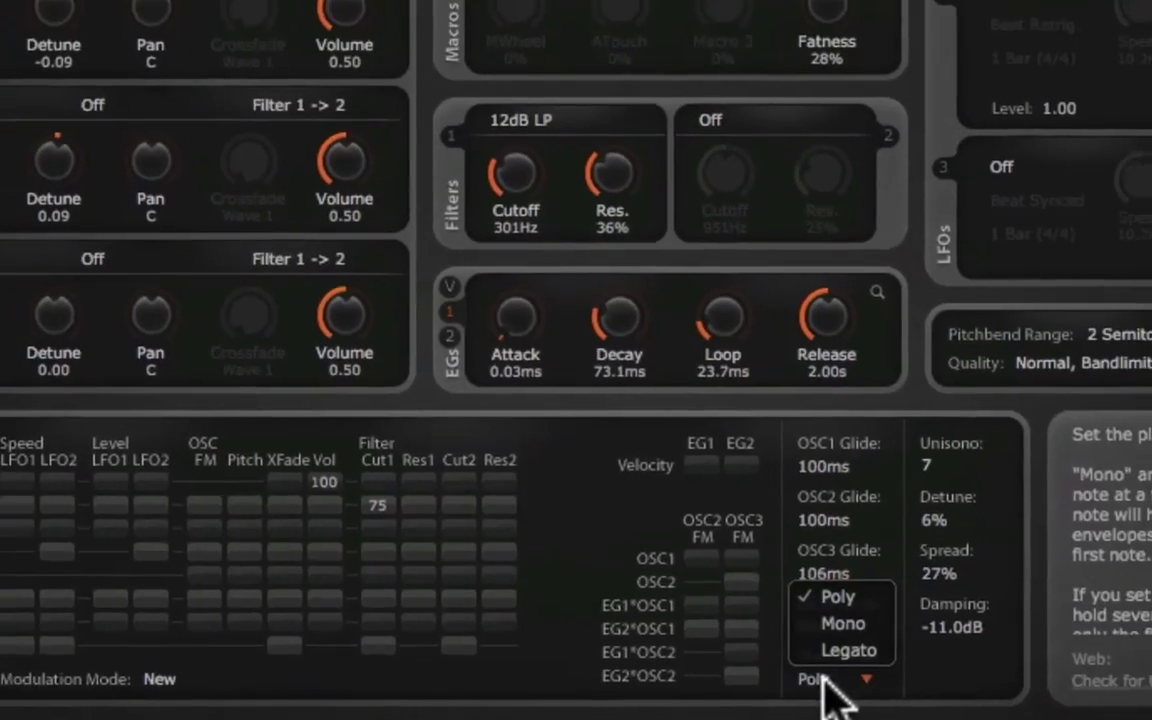
click(894, 605)
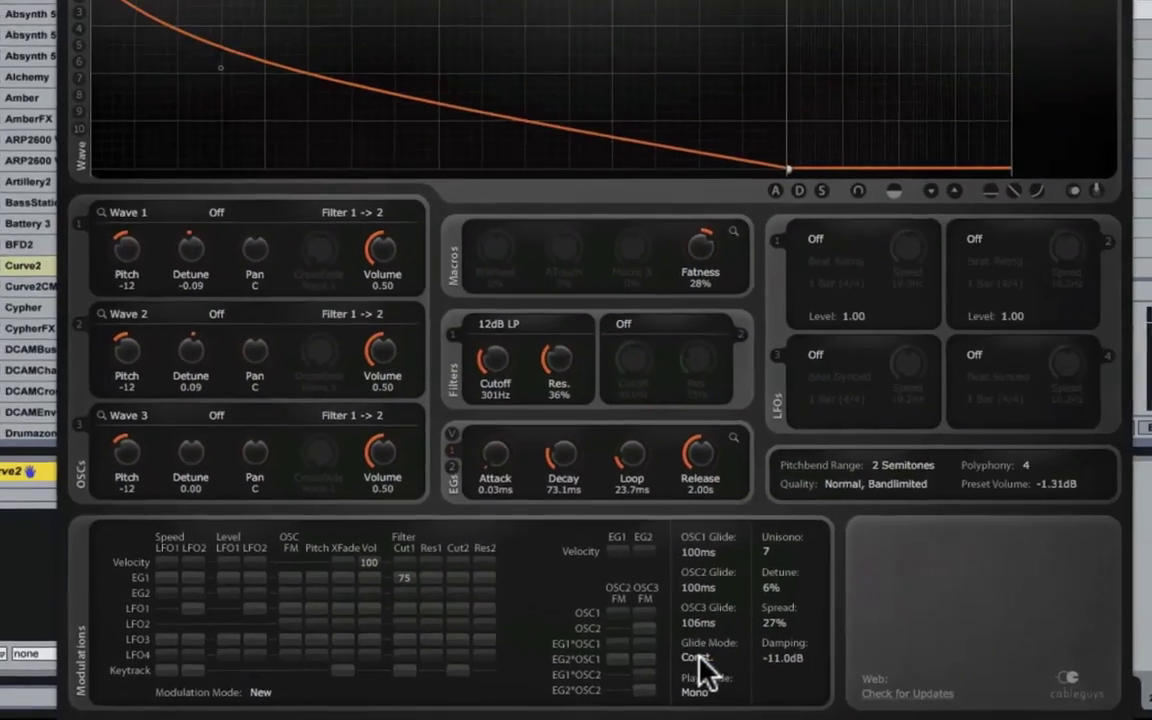
drag(700, 624, 700, 632)
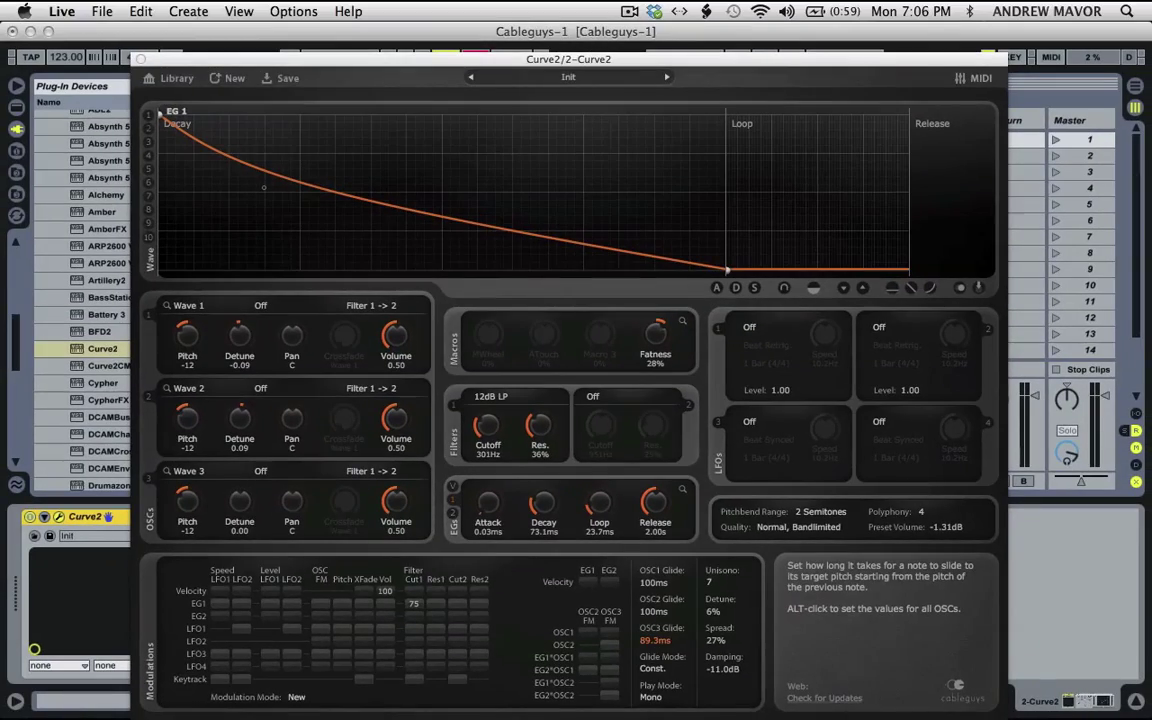